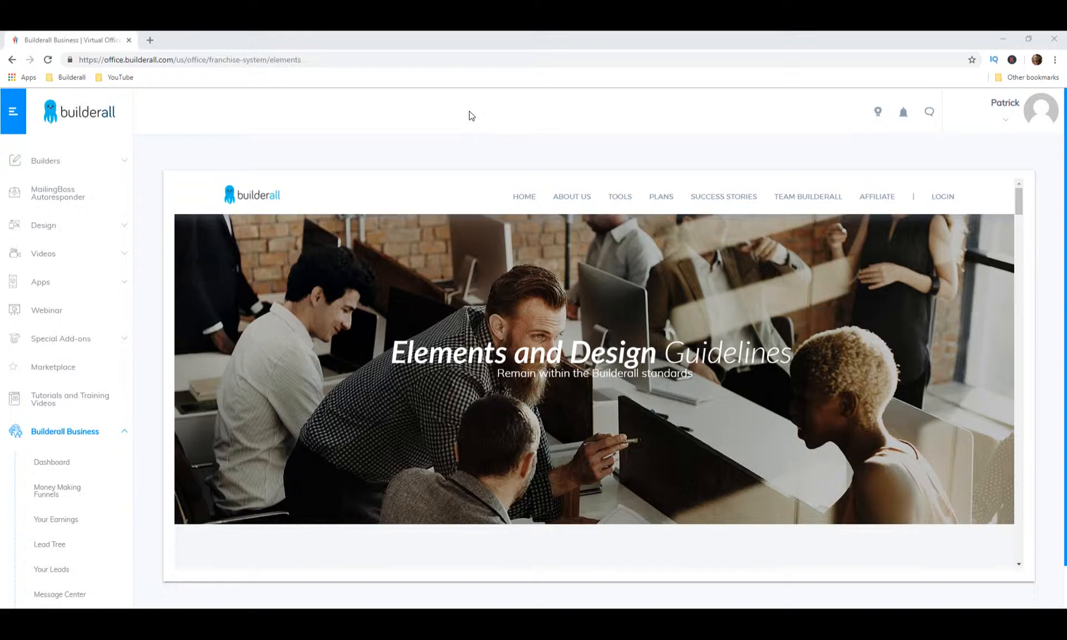
Start a new website in the Drag and Drop Pixel Perfect builder and show the Food template category
{"action": "left_click", "coordinate": [45, 172]}
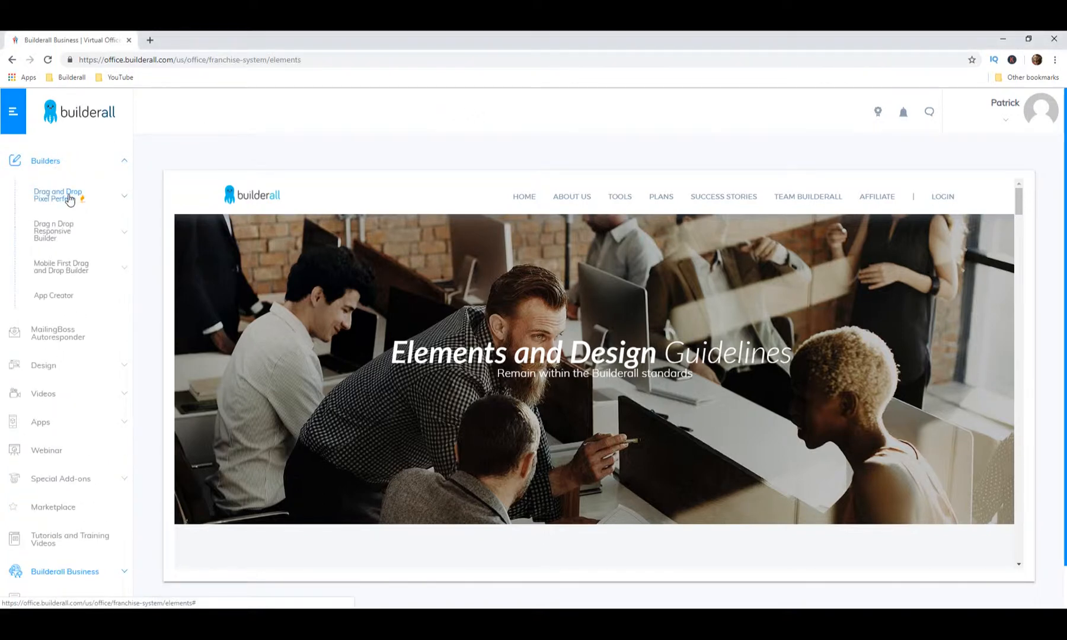
{"action": "left_click", "coordinate": [69, 200]}
{"action": "left_click", "coordinate": [63, 258]}
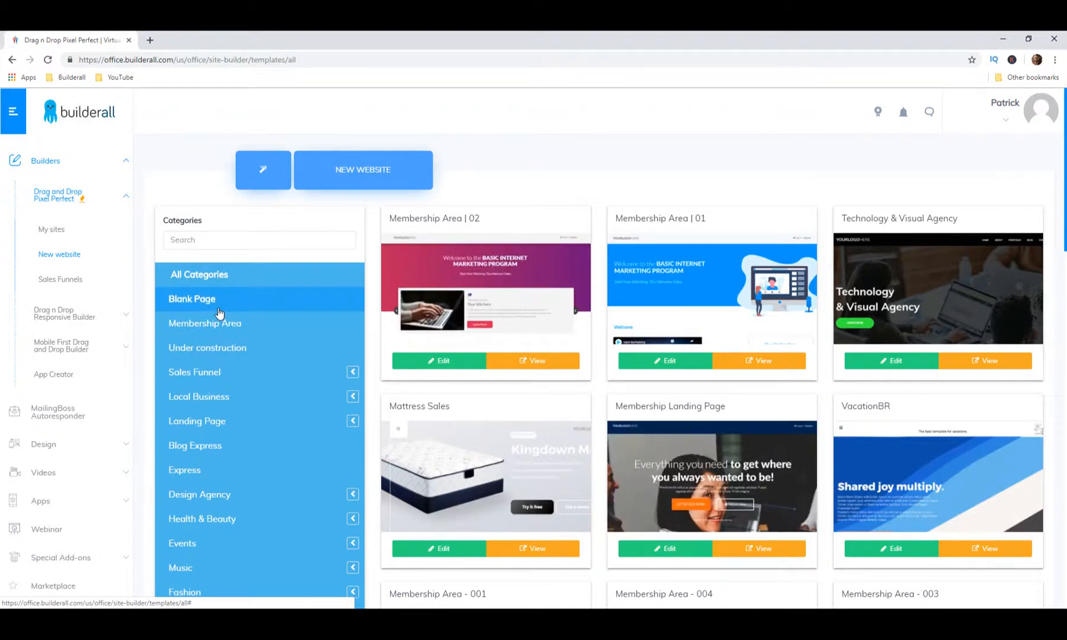
{"action": "scroll", "coordinate": [220, 312], "scroll_direction": "down", "scroll_amount": 6}
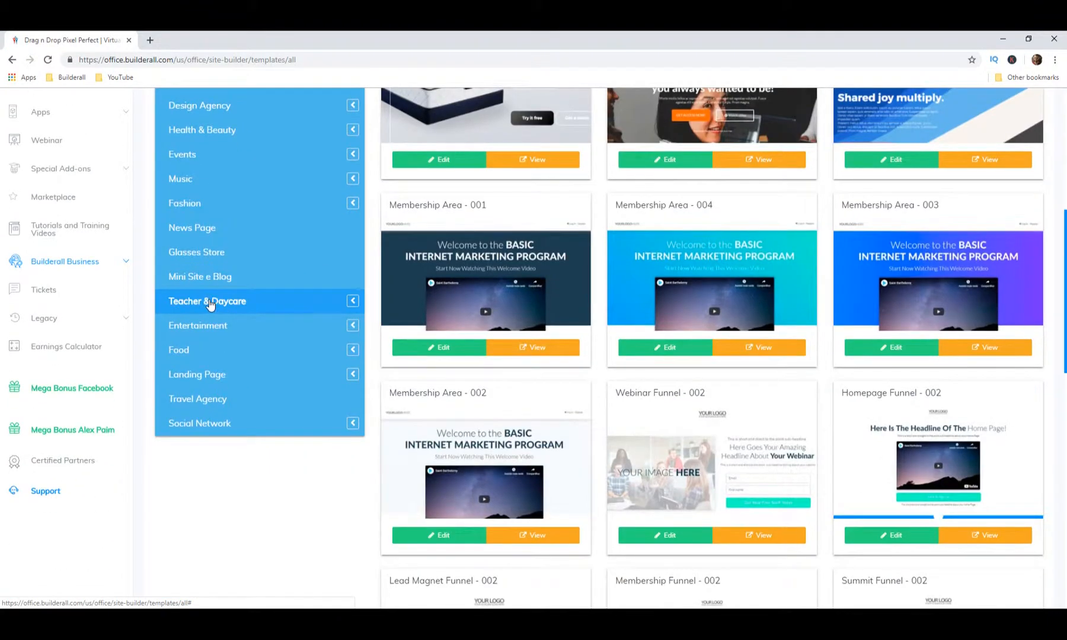
{"action": "left_click", "coordinate": [195, 350]}
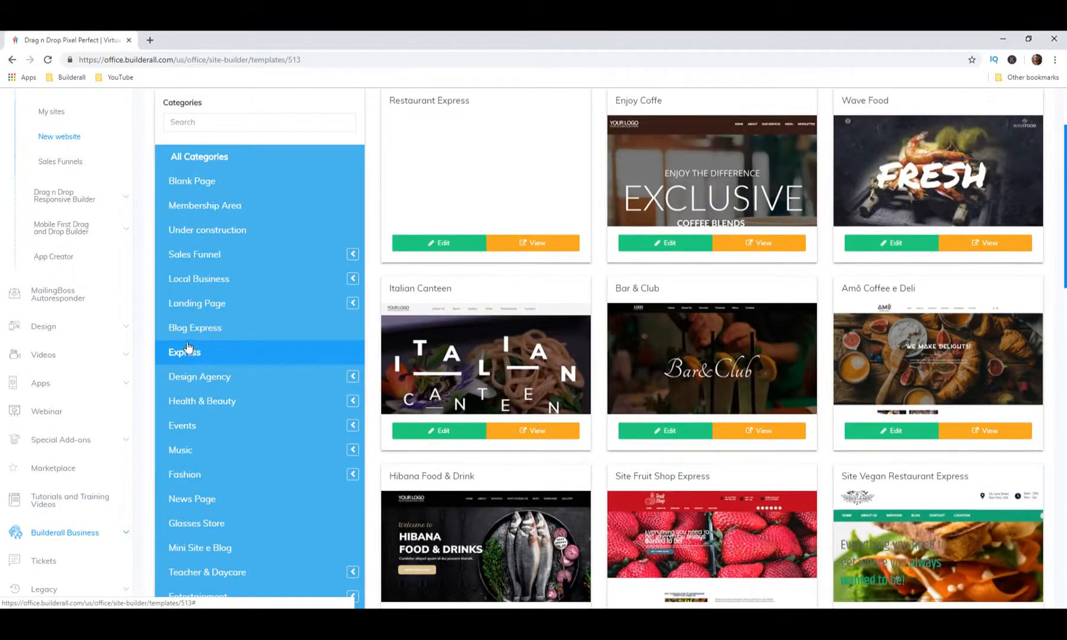
Find the "Sales Page Regular Chocolate" template among the Food templates and open it for editing
{"action": "scroll", "coordinate": [470, 333], "scroll_direction": "down", "scroll_amount": 3}
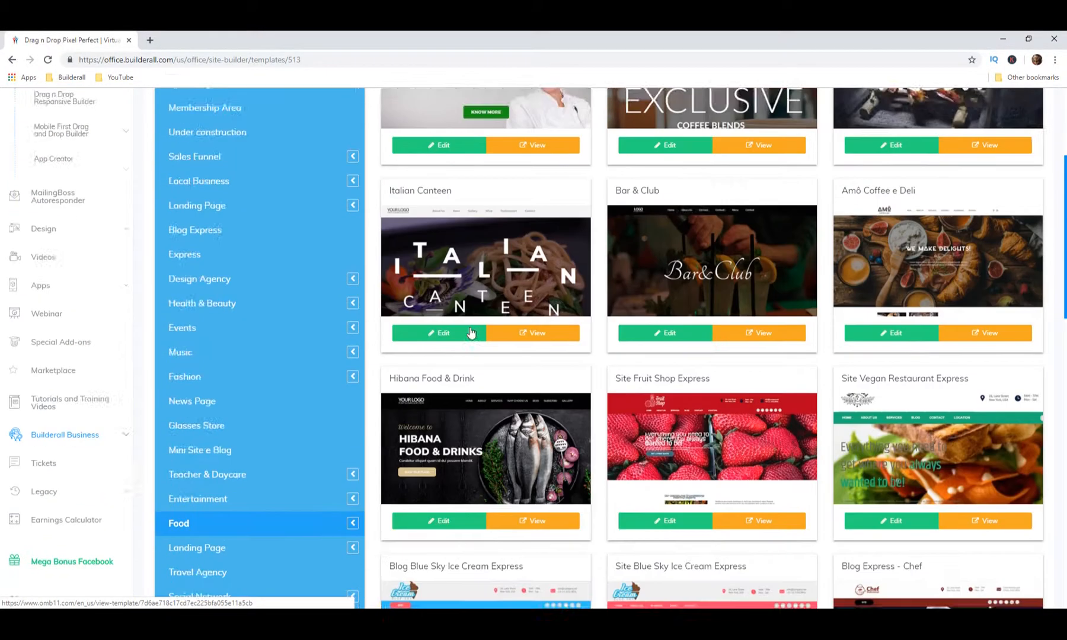
{"action": "scroll", "coordinate": [470, 334], "scroll_direction": "down", "scroll_amount": 7}
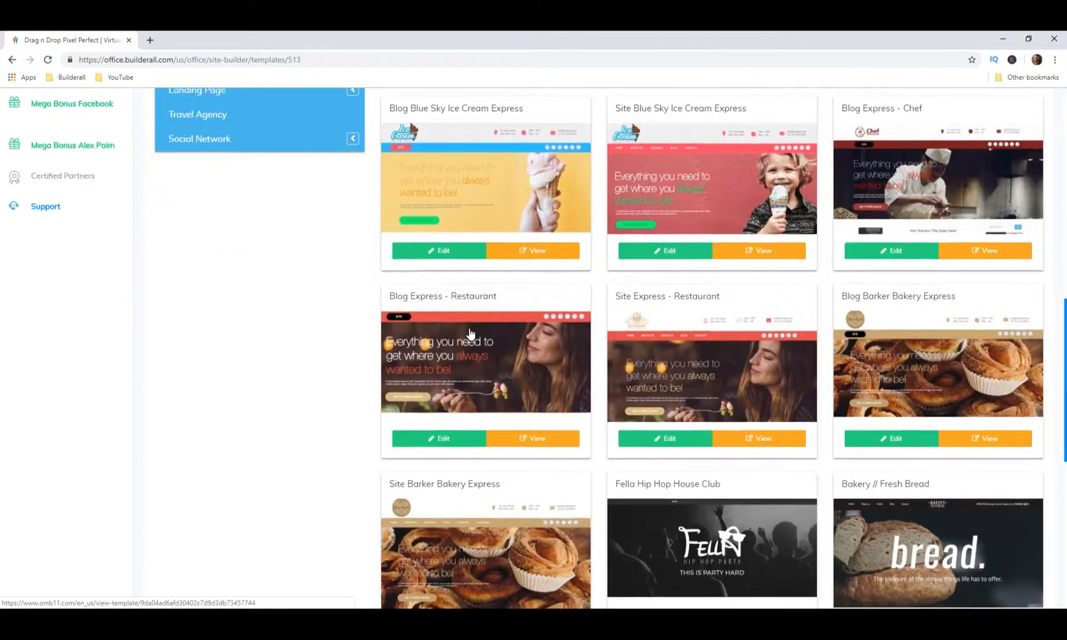
{"action": "scroll", "coordinate": [470, 334], "scroll_direction": "down", "scroll_amount": 2}
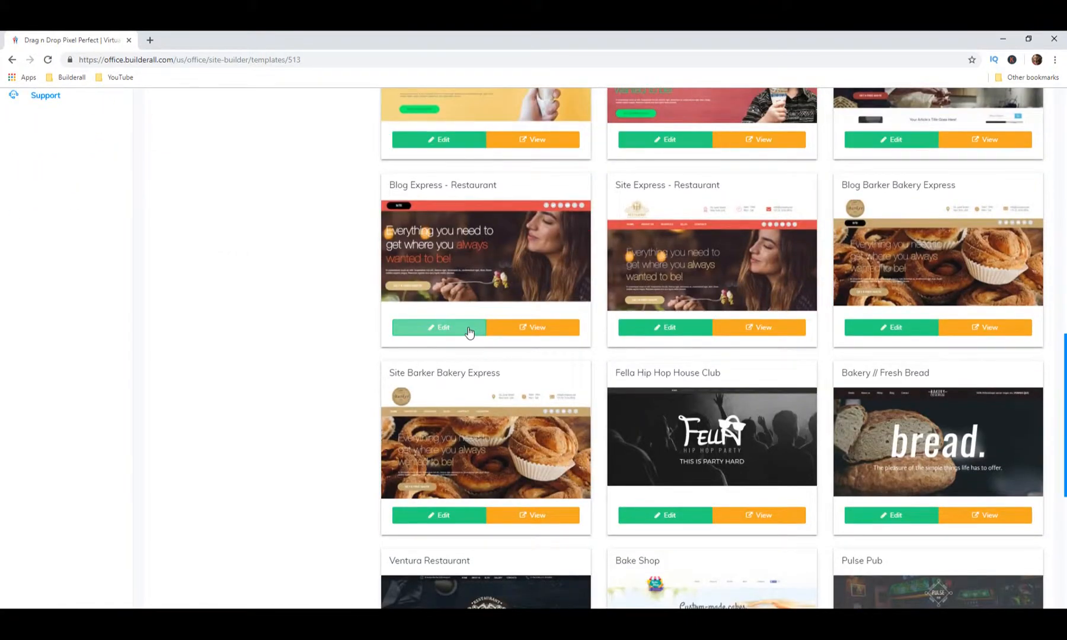
{"action": "scroll", "coordinate": [468, 332], "scroll_direction": "down", "scroll_amount": 7}
{"action": "scroll", "coordinate": [470, 328], "scroll_direction": "down", "scroll_amount": 1}
{"action": "scroll", "coordinate": [468, 328], "scroll_direction": "down", "scroll_amount": 3}
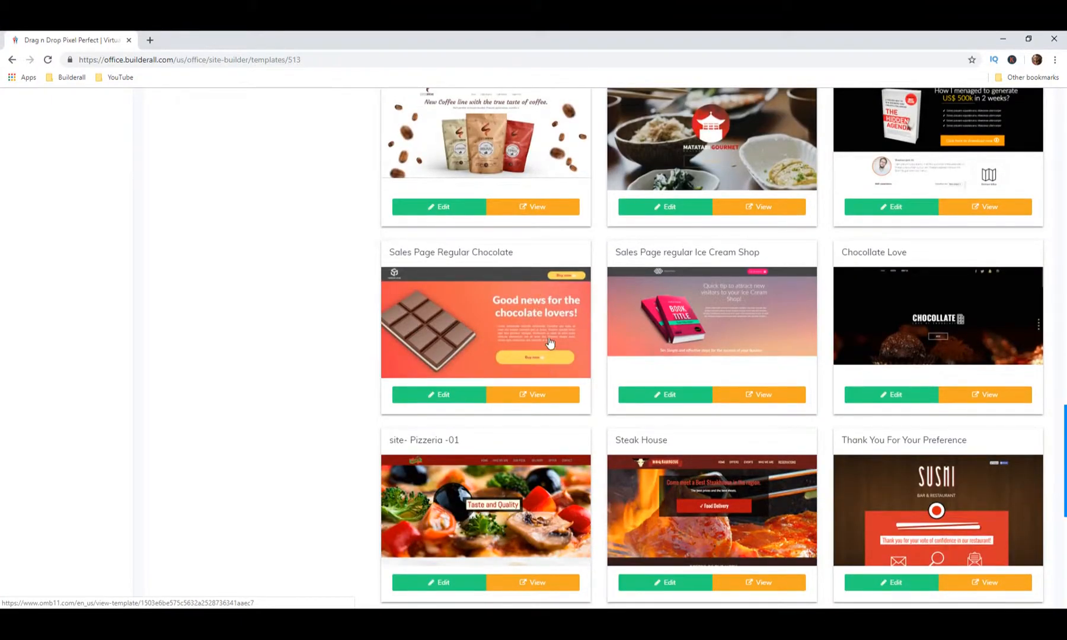
{"action": "left_click", "coordinate": [444, 401]}
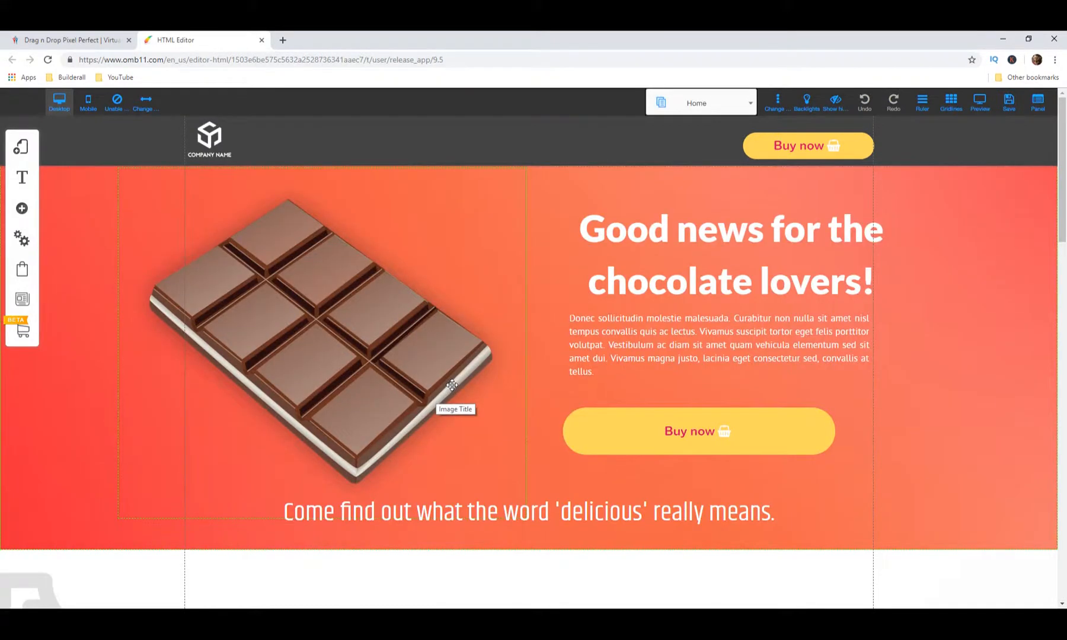
Review the sections of the chocolate sales page, from the hero through the testimonials to the closing banner
{"action": "scroll", "coordinate": [451, 385], "scroll_direction": "down", "scroll_amount": 7}
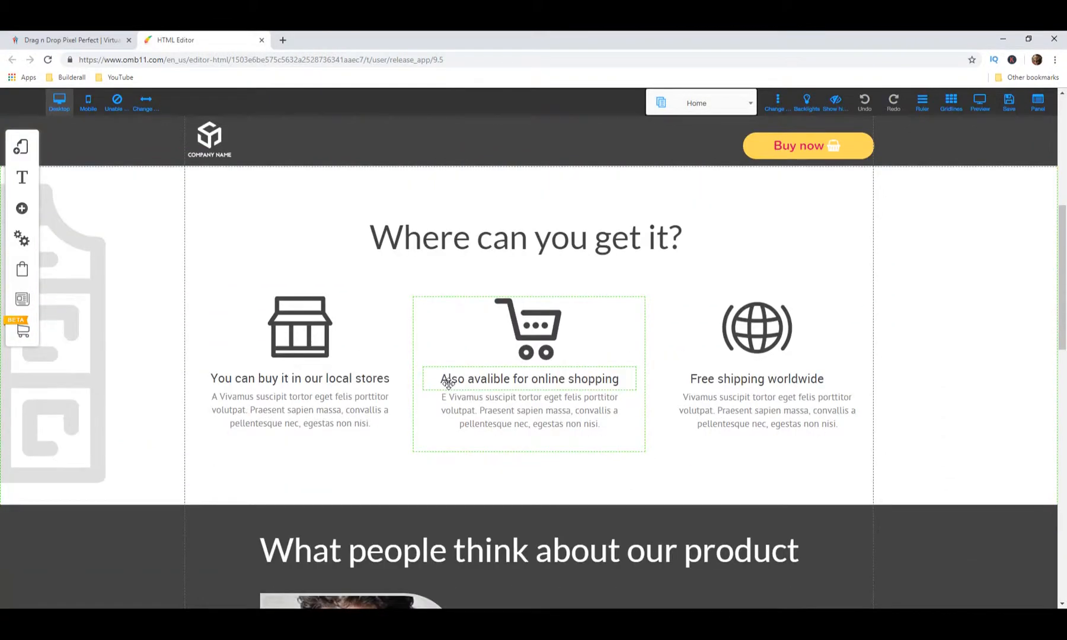
{"action": "scroll", "coordinate": [448, 383], "scroll_direction": "down", "scroll_amount": 10}
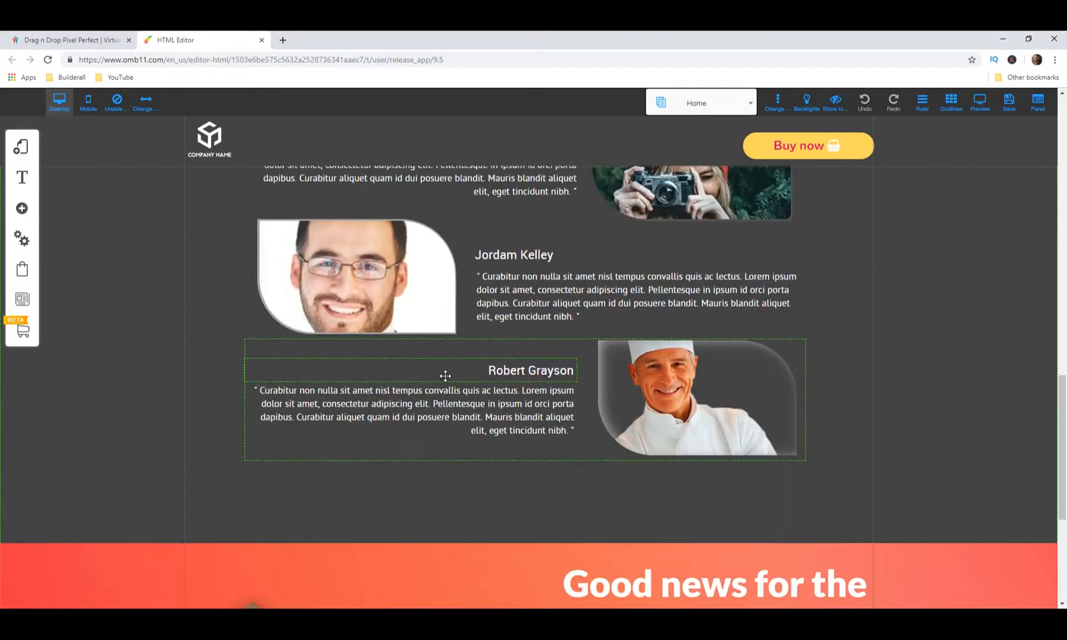
{"action": "scroll", "coordinate": [444, 375], "scroll_direction": "down", "scroll_amount": 4}
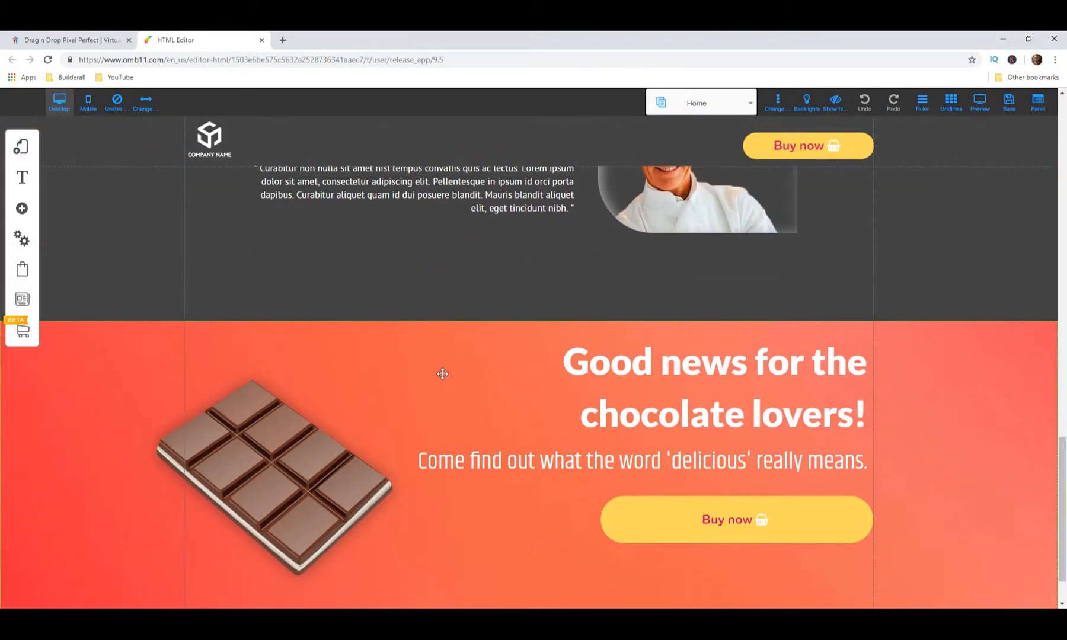
{"action": "scroll", "coordinate": [443, 371], "scroll_direction": "up", "scroll_amount": 8}
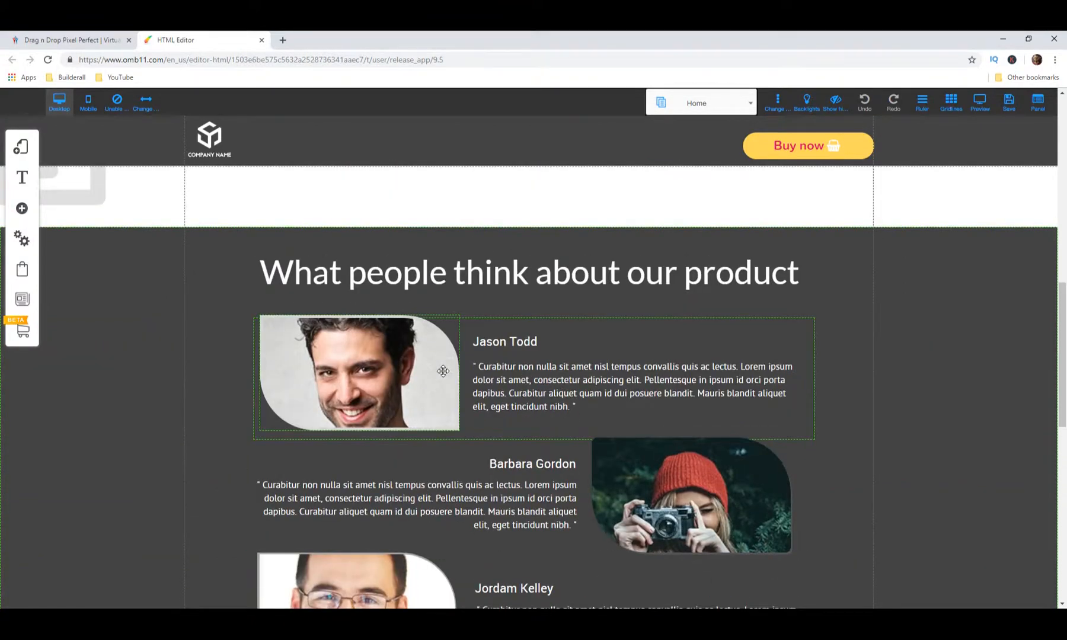
{"action": "scroll", "coordinate": [444, 370], "scroll_direction": "up", "scroll_amount": 6}
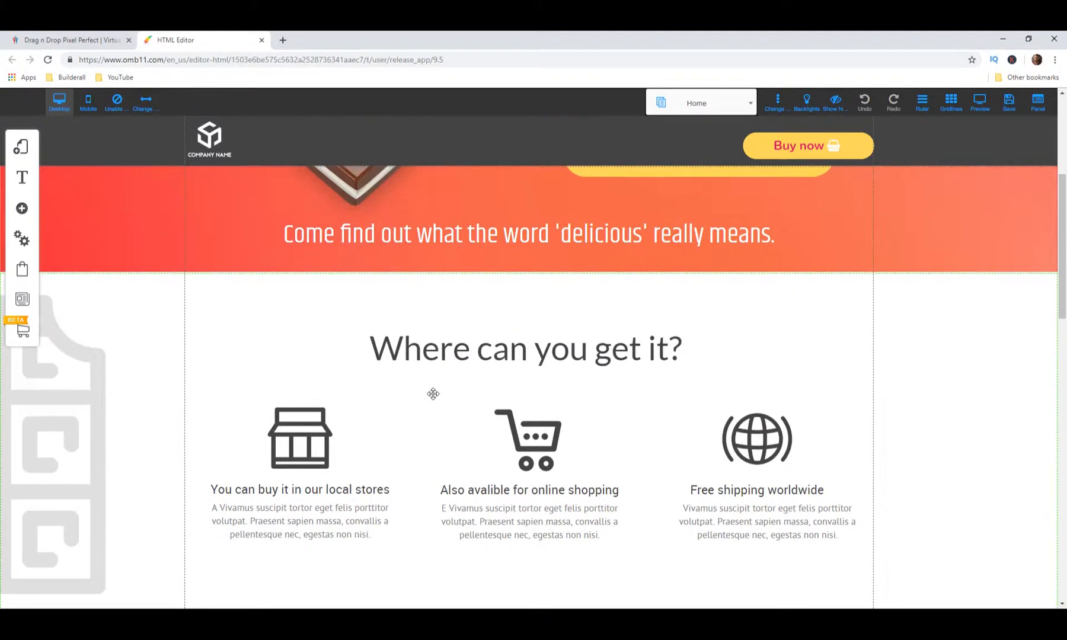
{"action": "scroll", "coordinate": [433, 393], "scroll_direction": "up", "scroll_amount": 5}
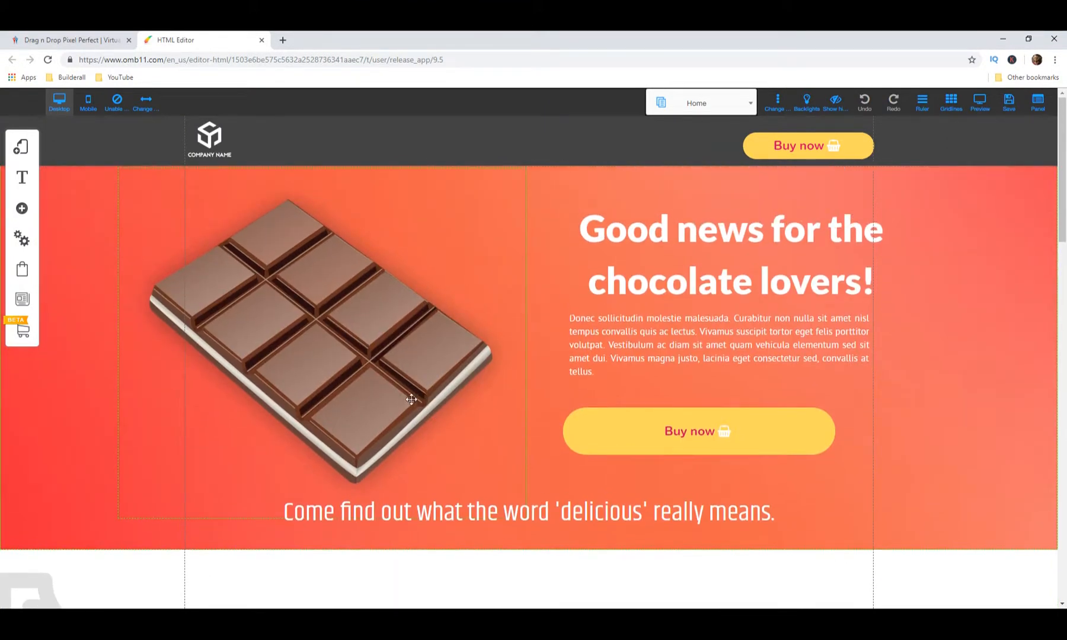
Shift the tagline beneath the chocolate bar slightly and replace its text with "Hey There!"
{"action": "left_click_drag", "start_coordinate": [502, 519], "coordinate": [518, 529]}
{"action": "double_click", "coordinate": [519, 529]}
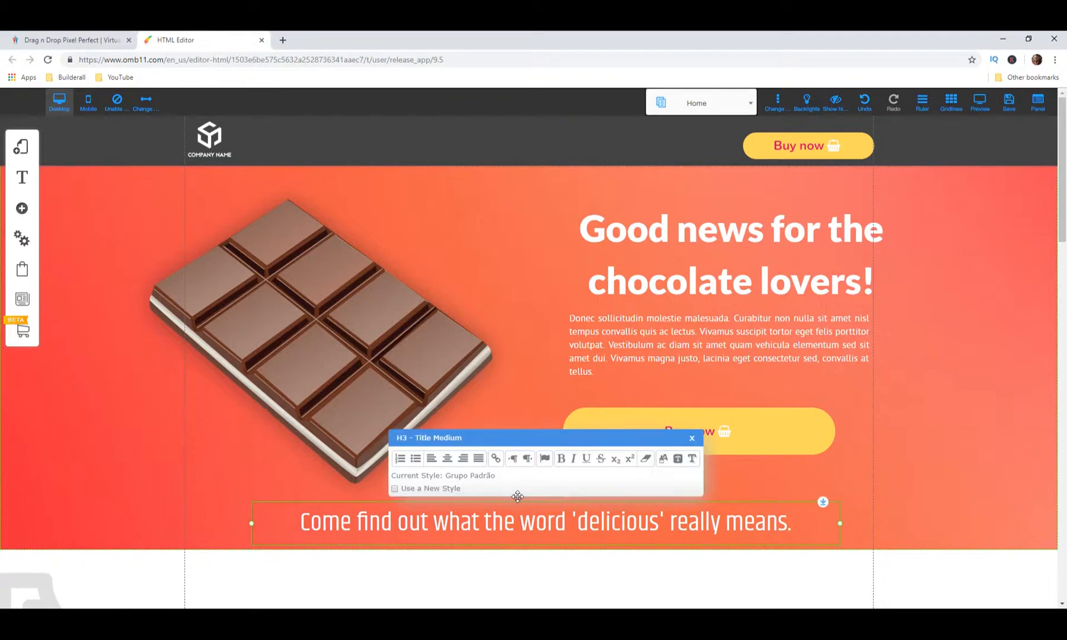
{"action": "left_click", "coordinate": [588, 522]}
{"action": "left_click_drag", "start_coordinate": [775, 523], "coordinate": [190, 514]}
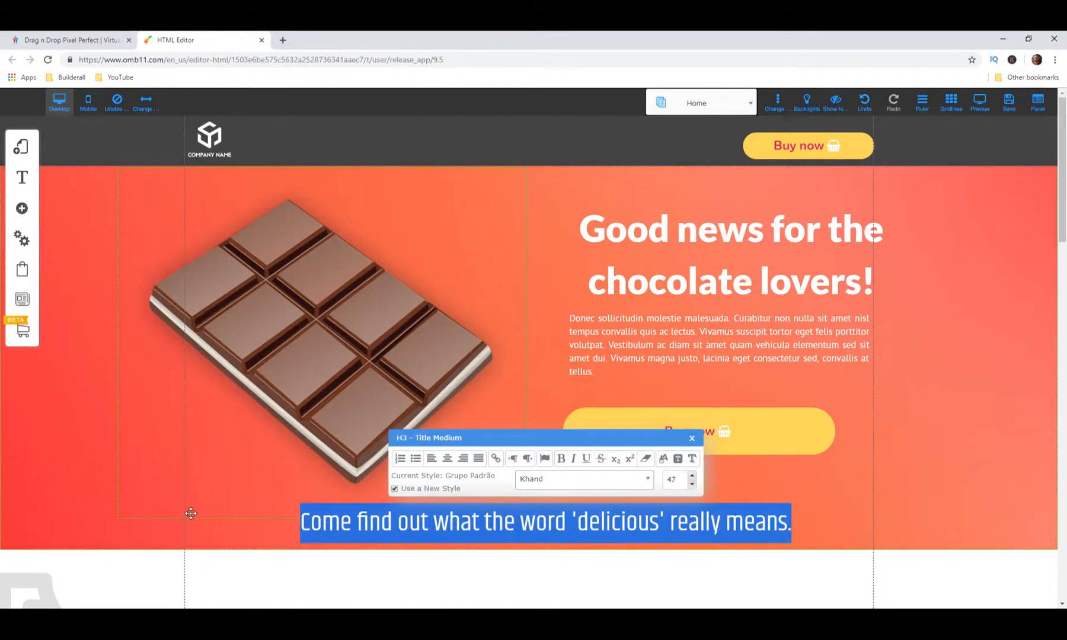
{"action": "key", "text": "BackSpace"}
{"action": "type", "text": "Hey There!"}
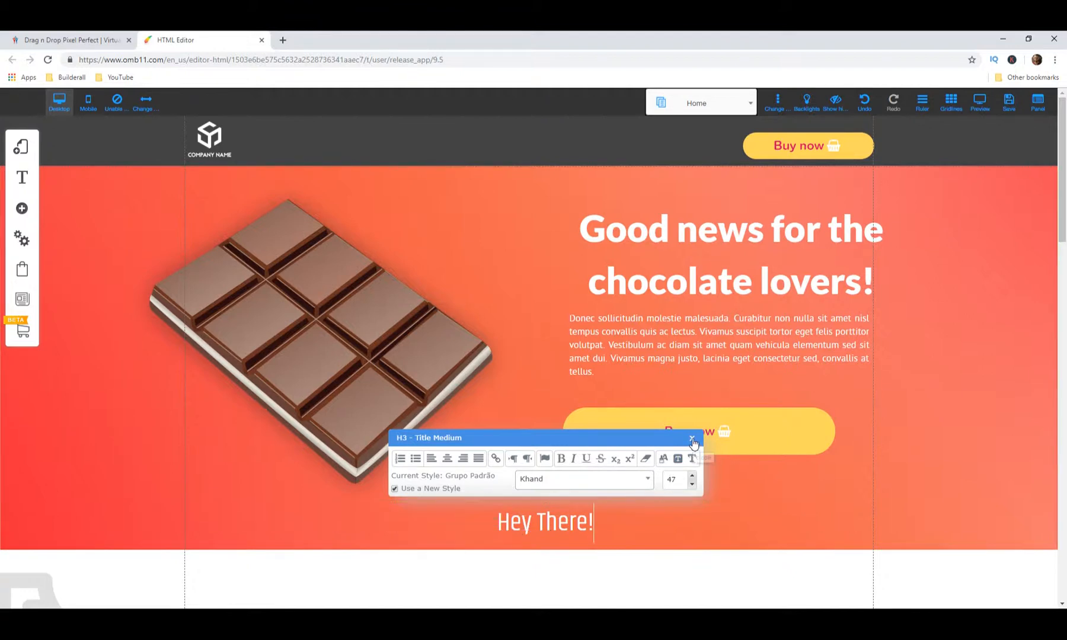
{"action": "left_click", "coordinate": [617, 513]}
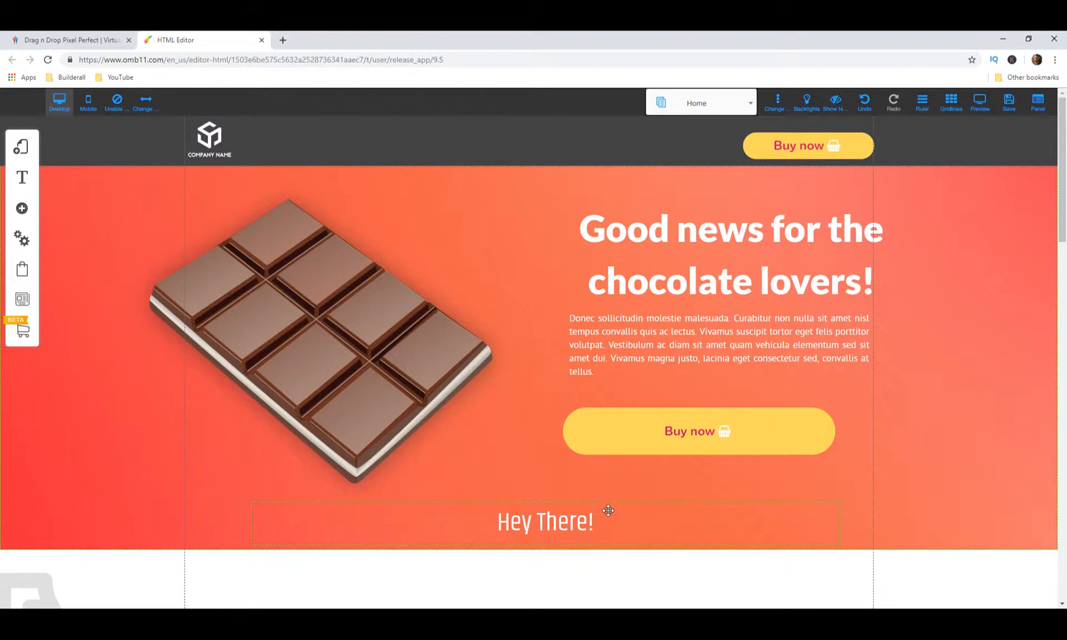
Save the site under the URL name "optinform", including the modified Home page
{"action": "left_click", "coordinate": [1008, 102]}
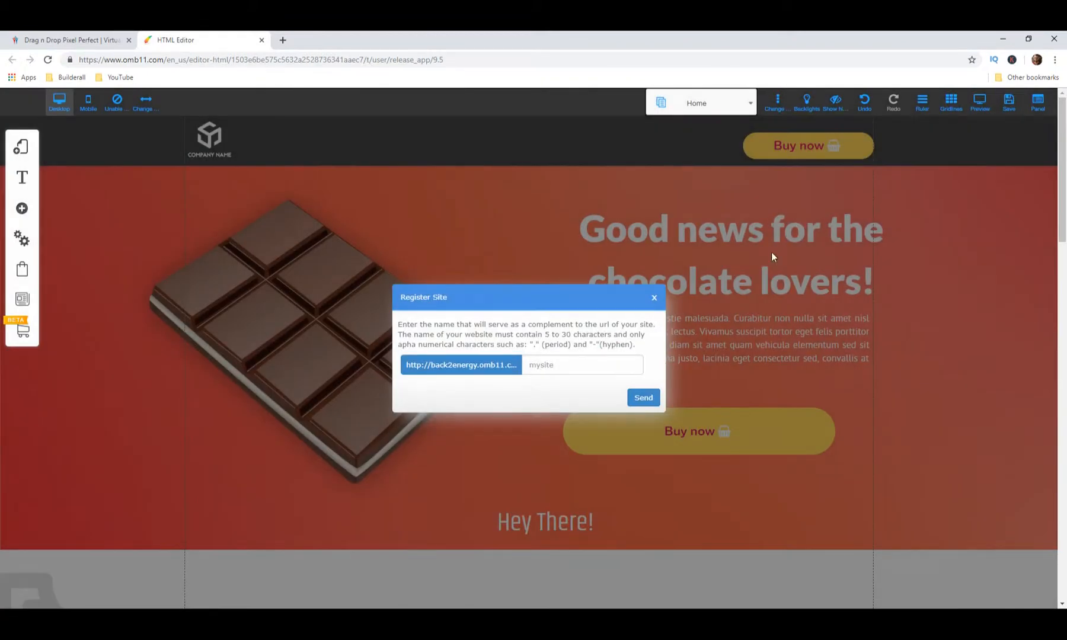
{"action": "left_click", "coordinate": [565, 368]}
{"action": "type", "text": "optinform"}
{"action": "left_click", "coordinate": [638, 403]}
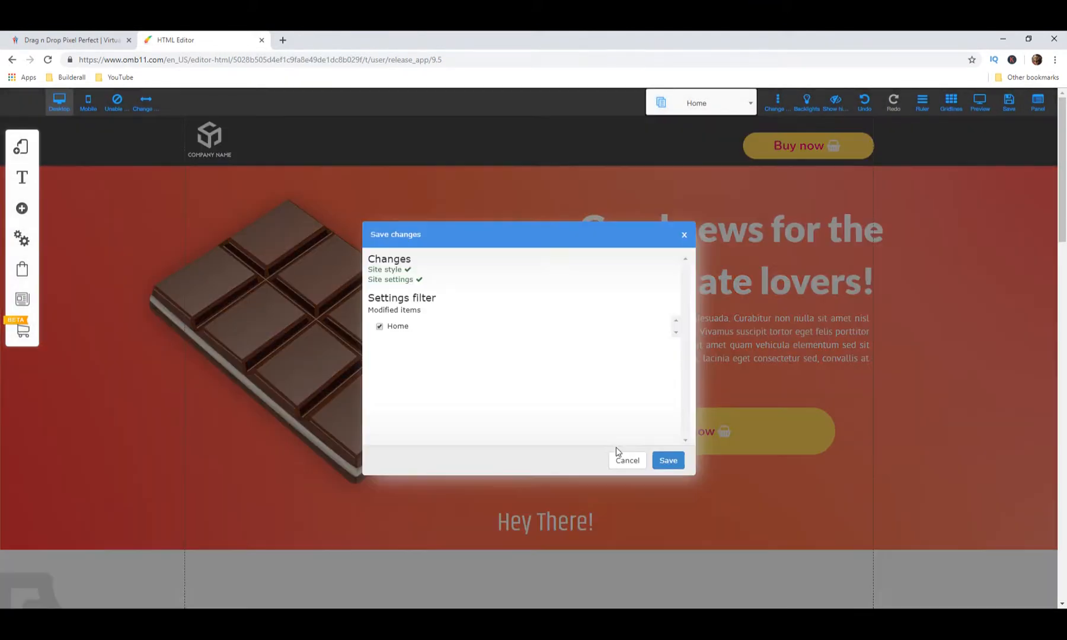
{"action": "left_click", "coordinate": [663, 461]}
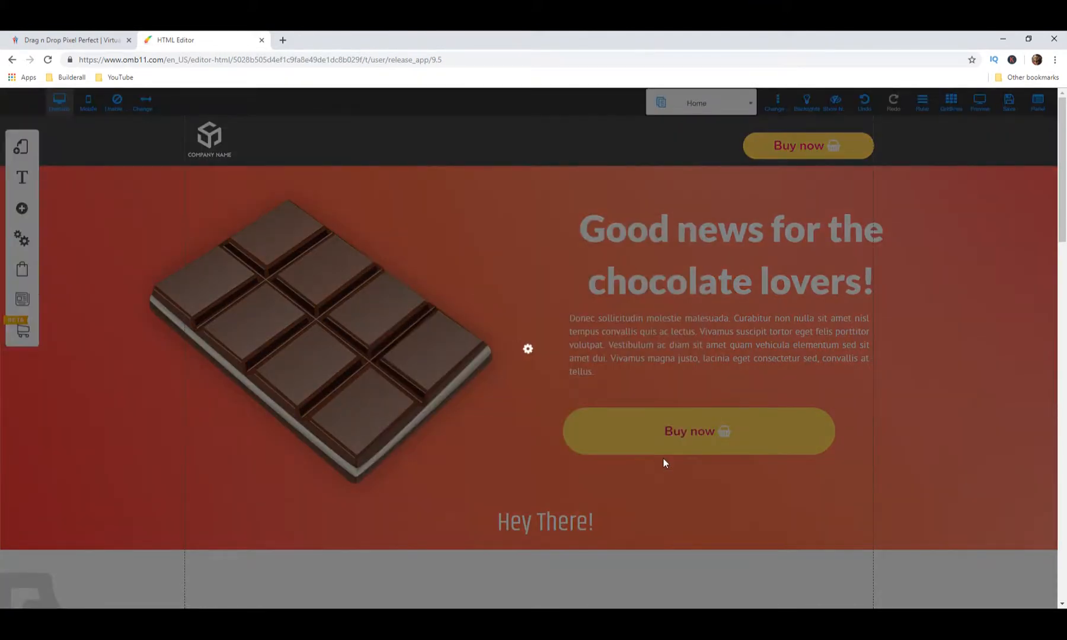
{"action": "left_click", "coordinate": [598, 320]}
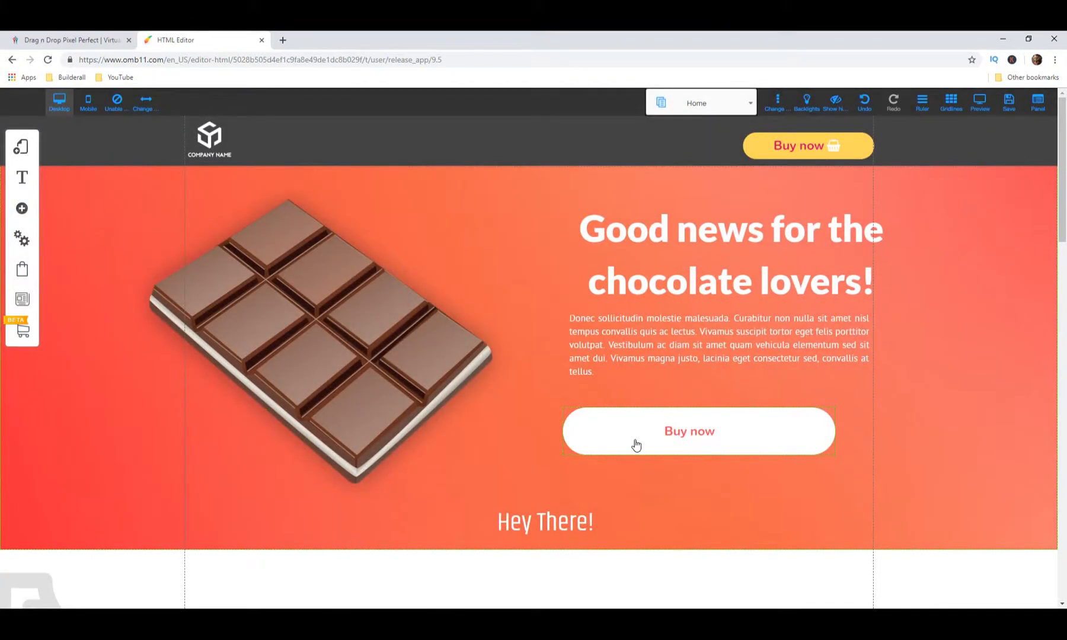
Replace the hero section's Buy now button with the "Get FREE Access" email marketing optin form, placed below the paragraph
{"action": "left_click", "coordinate": [684, 444]}
{"action": "key", "text": "Delete"}
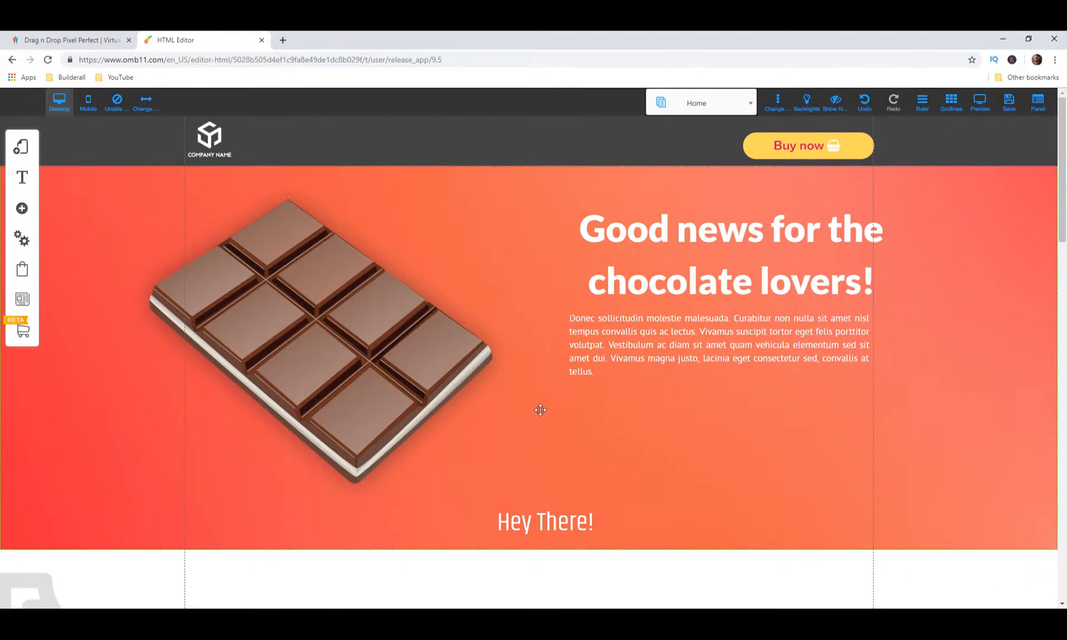
{"action": "left_click", "coordinate": [23, 216]}
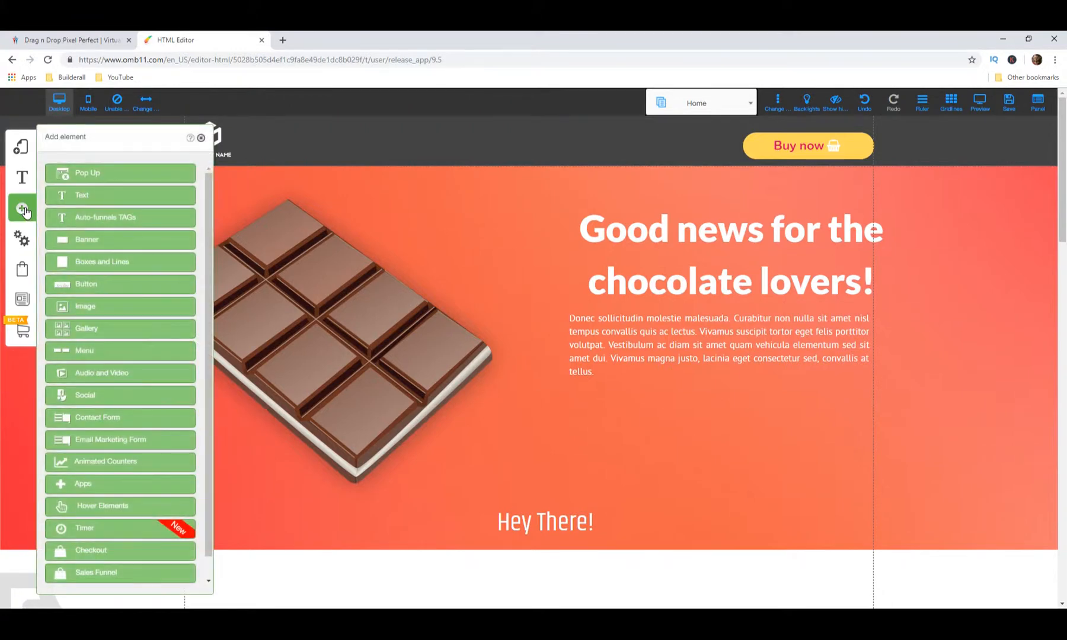
{"action": "left_click", "coordinate": [116, 445]}
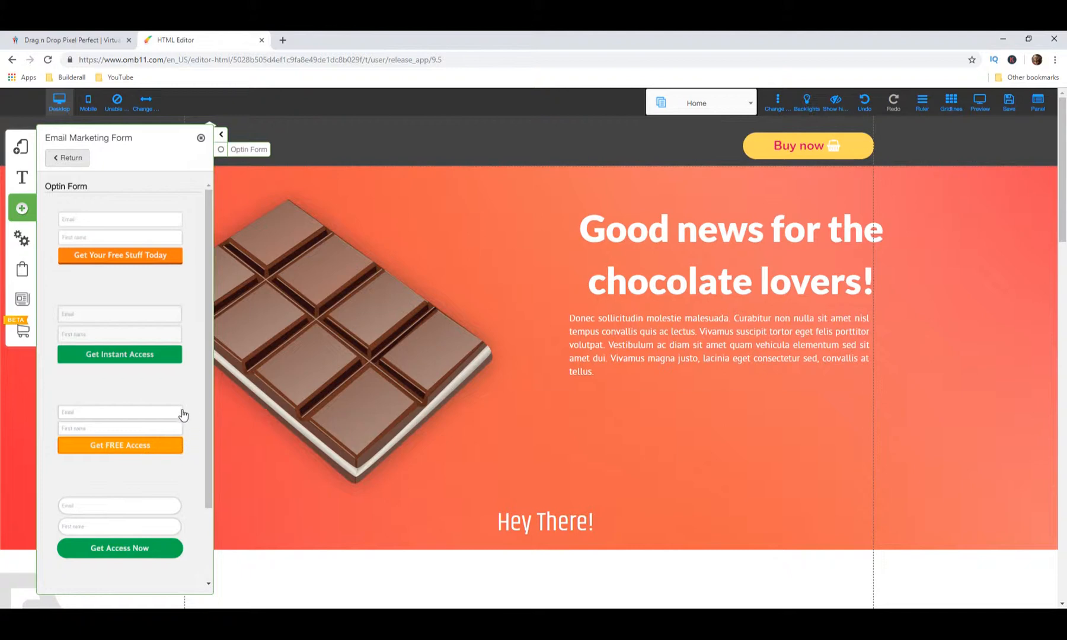
{"action": "left_click", "coordinate": [123, 427]}
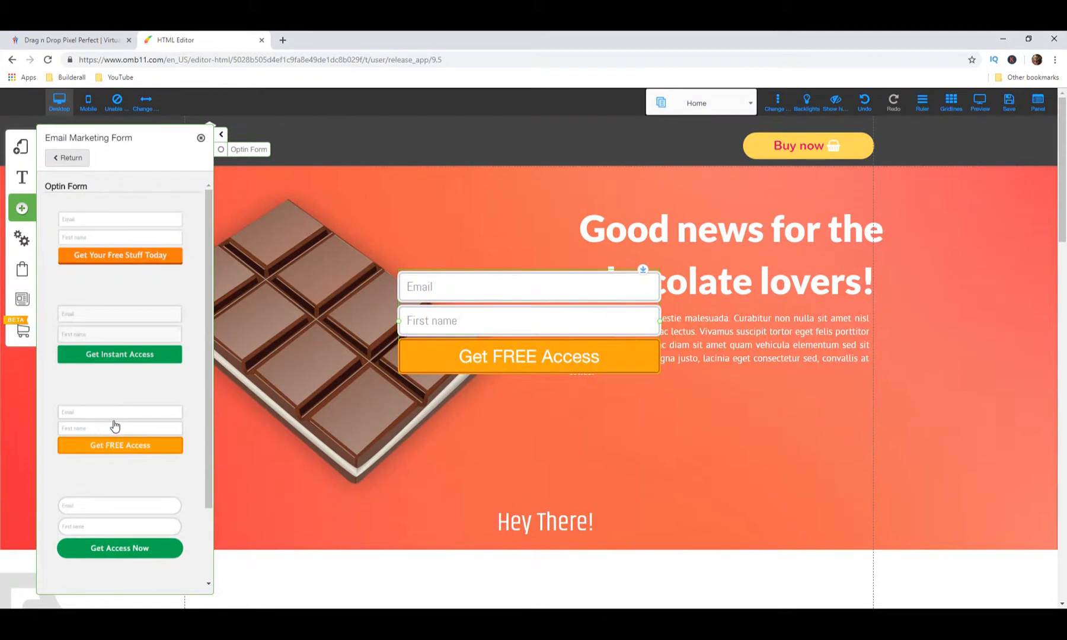
{"action": "left_click_drag", "start_coordinate": [493, 338], "coordinate": [681, 469]}
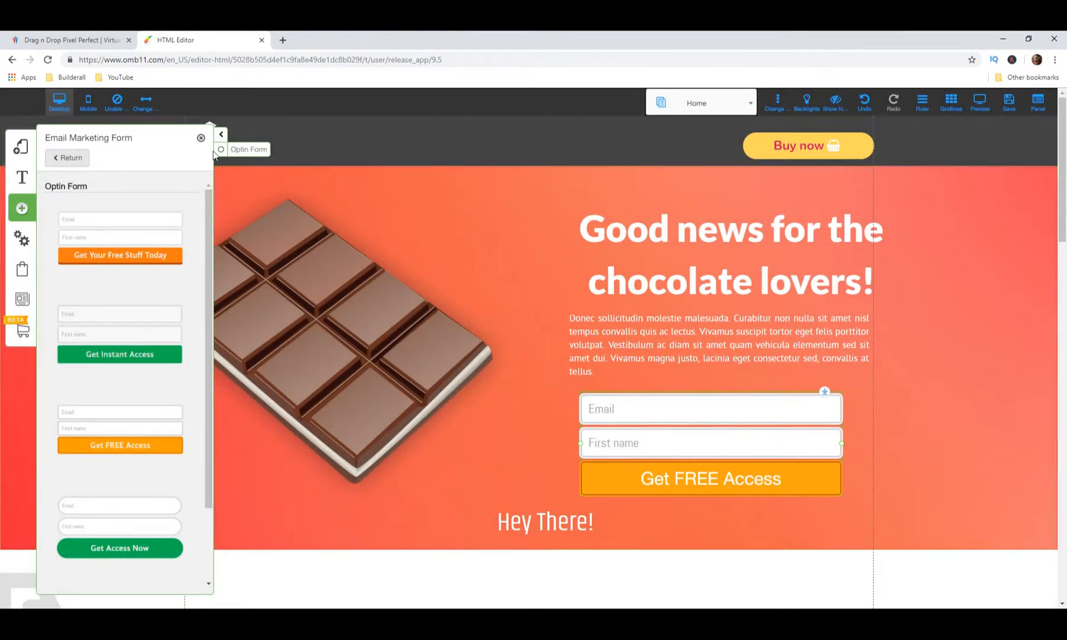
{"action": "left_click", "coordinate": [201, 139]}
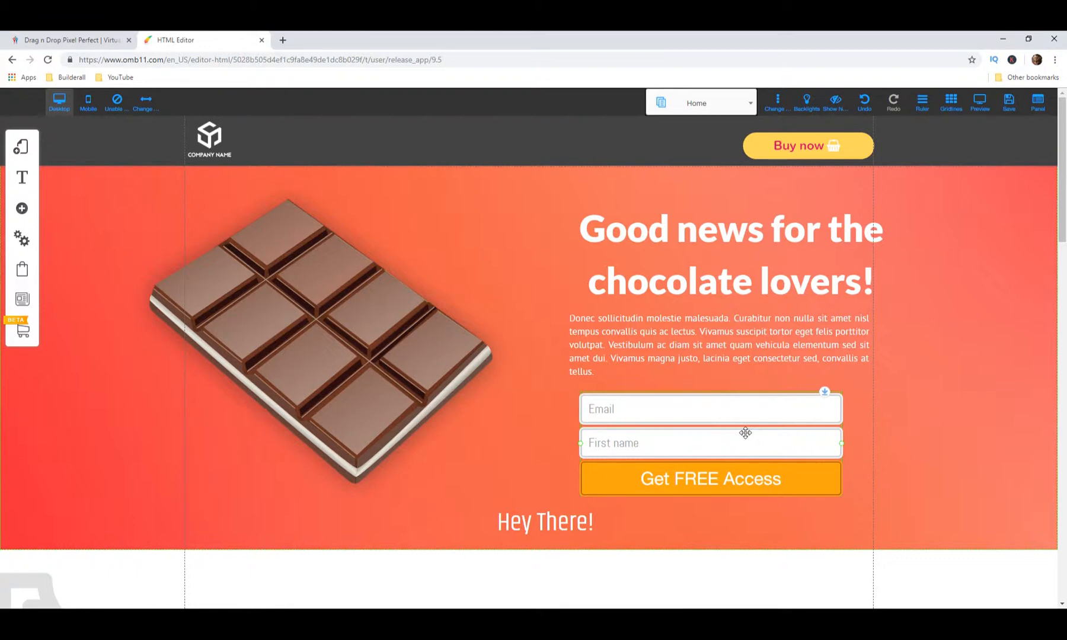
{"action": "left_click_drag", "start_coordinate": [744, 433], "coordinate": [749, 429]}
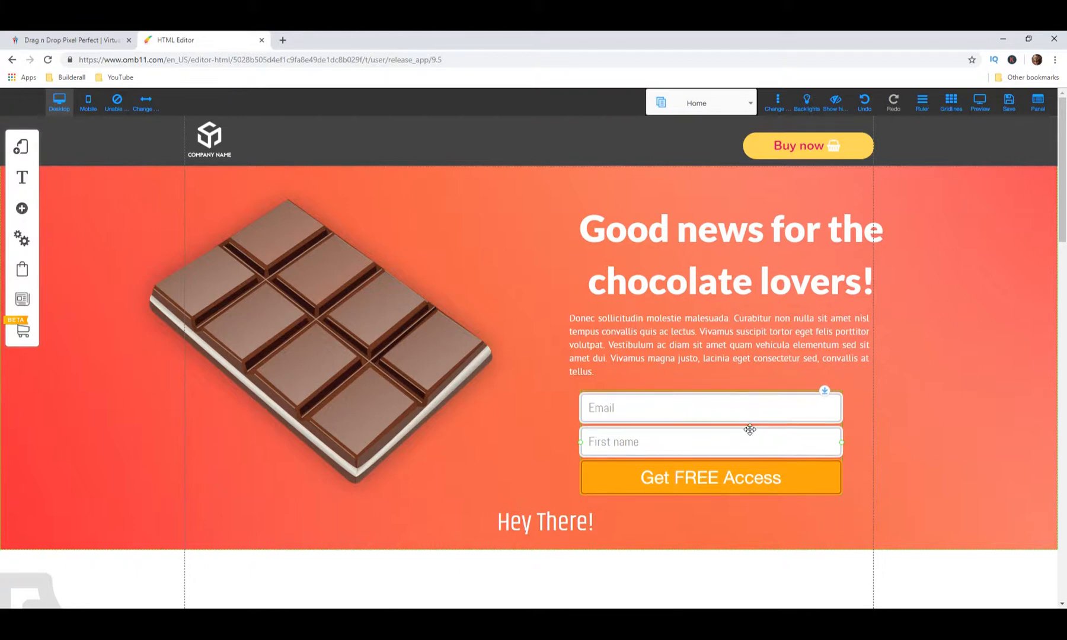
Connect the optin form to the MailingBoss list "Builderall Business" and nudge the paragraph above it slightly
{"action": "left_click", "coordinate": [750, 429]}
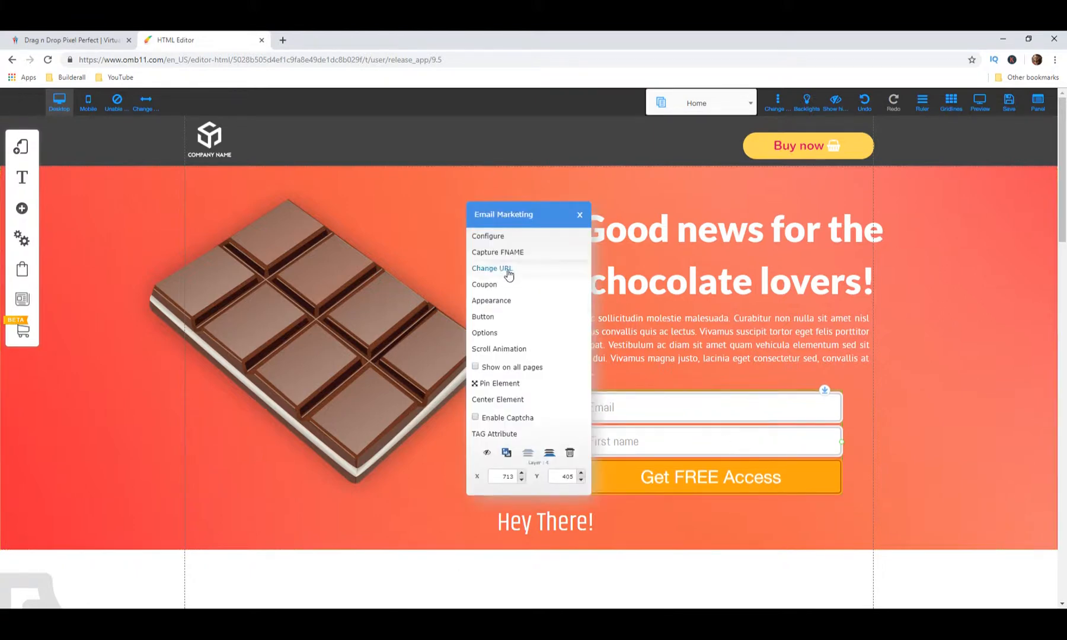
{"action": "left_click", "coordinate": [505, 237]}
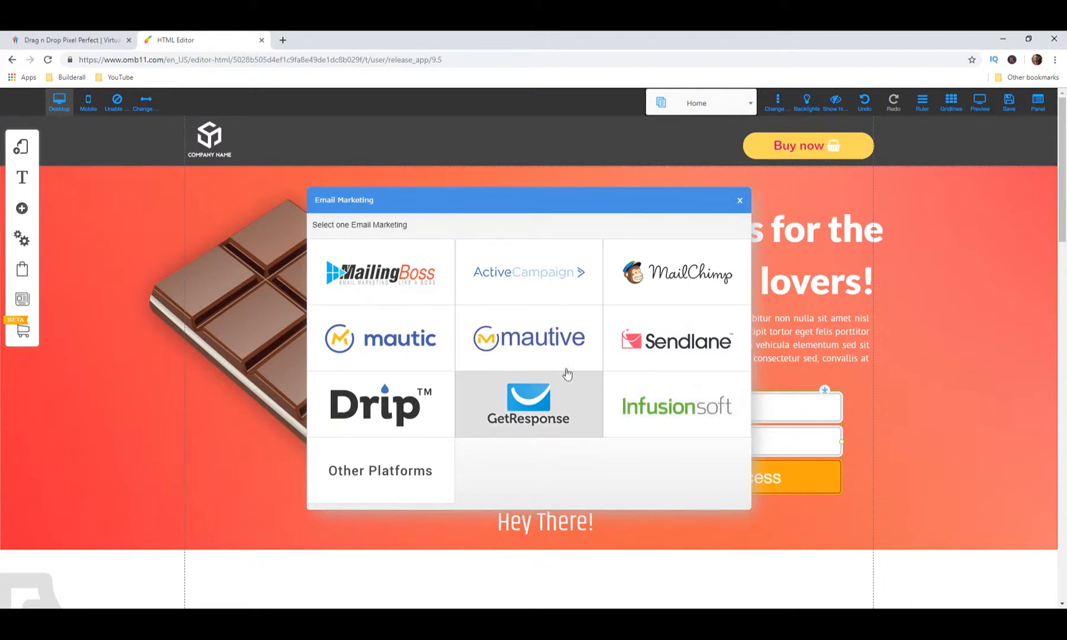
{"action": "left_click", "coordinate": [392, 285]}
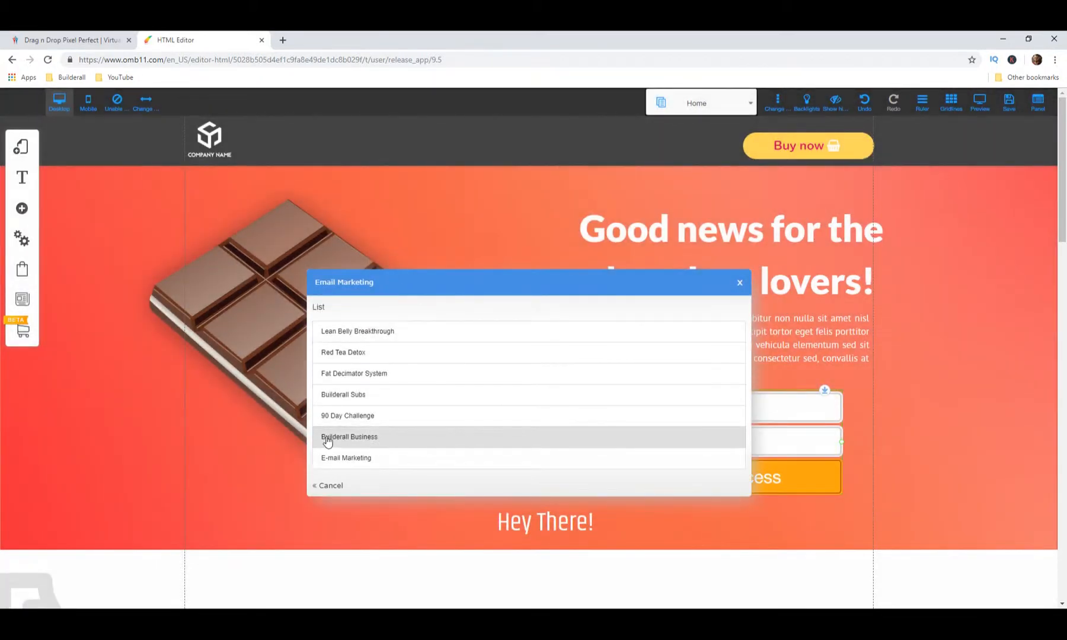
{"action": "left_click", "coordinate": [378, 446]}
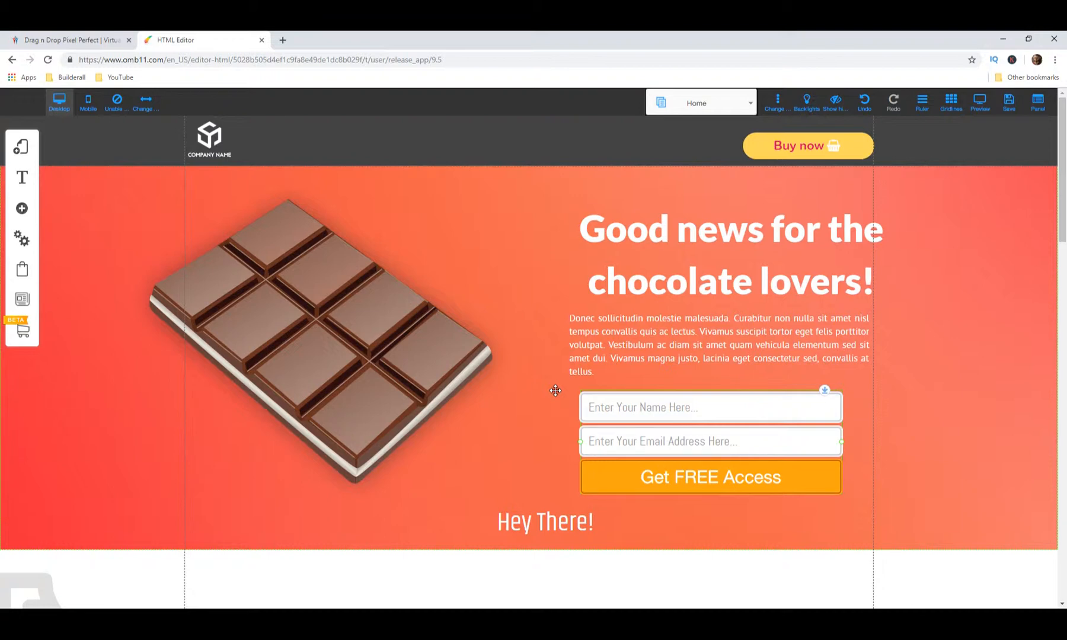
{"action": "left_click", "coordinate": [576, 352]}
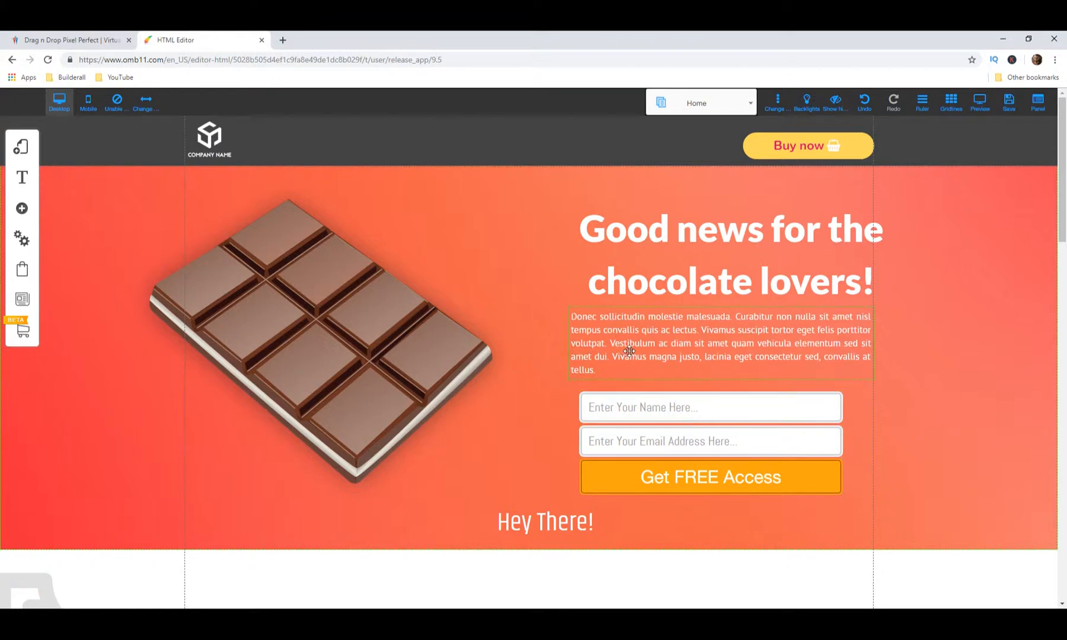
Replace the hero section's placeholder paragraph with "Get 20% Discount on your first order Now!"
{"action": "double_click", "coordinate": [629, 350]}
{"action": "left_click_drag", "start_coordinate": [599, 370], "coordinate": [559, 320]}
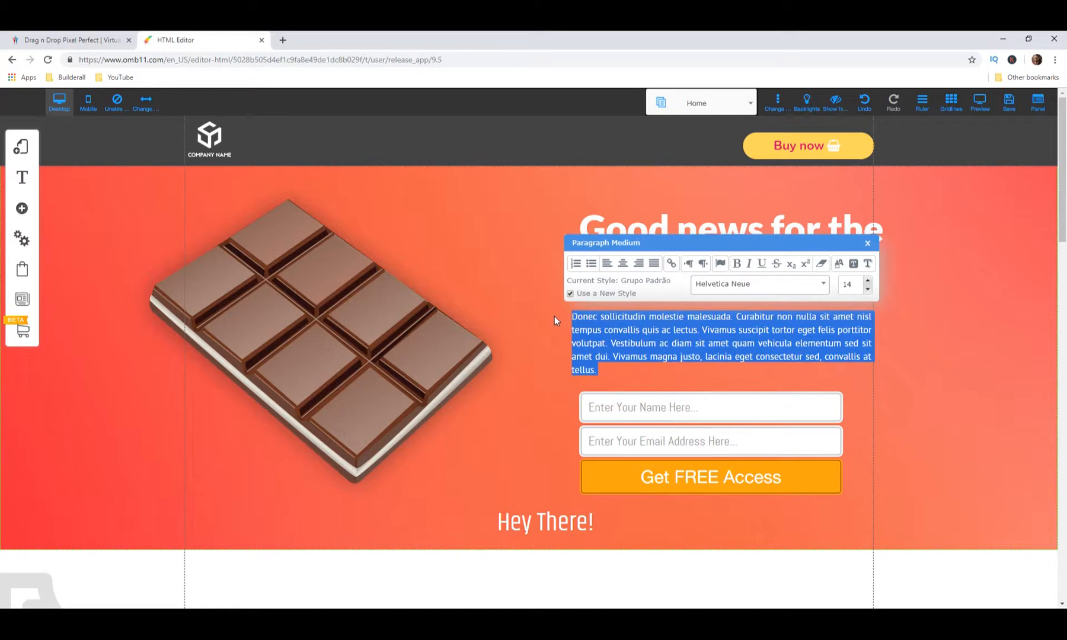
{"action": "type", "text": "Get "}
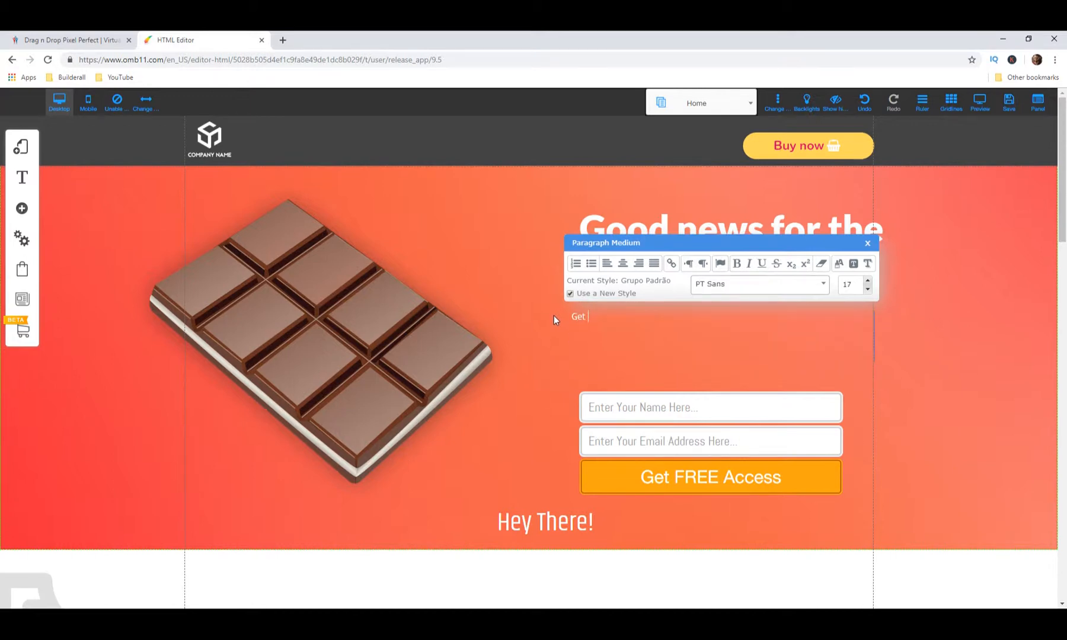
{"action": "type", "text": "20% Discount on your first order Now!"}
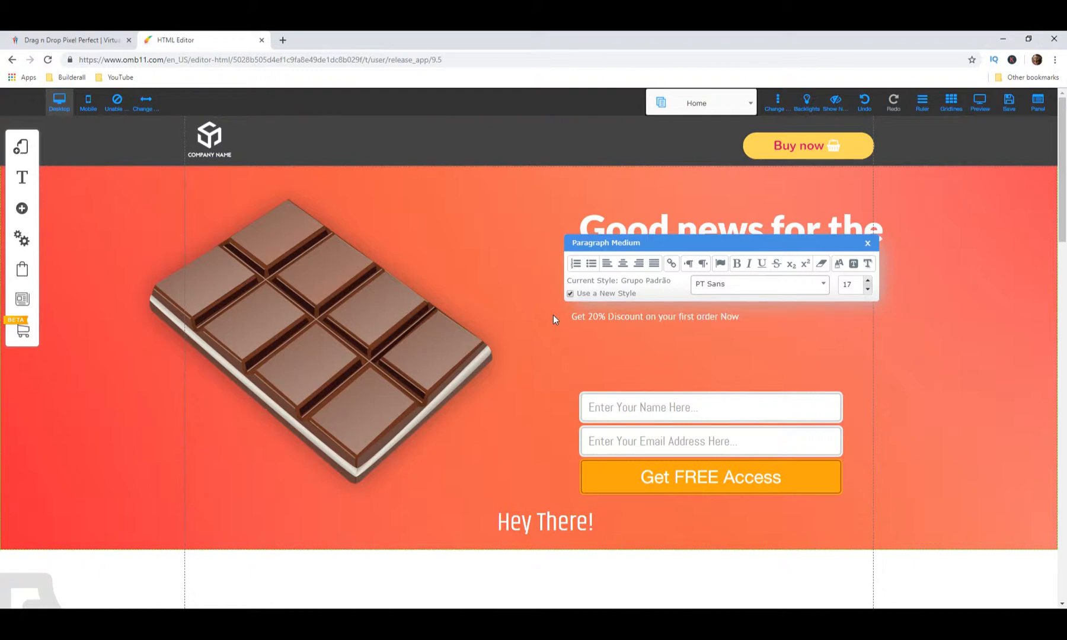
Set the font size of the discount line below the hero headline to 24
{"action": "left_click_drag", "start_coordinate": [750, 317], "coordinate": [569, 317]}
{"action": "left_click", "coordinate": [868, 281]}
{"action": "left_click", "coordinate": [868, 281]}
{"action": "left_click", "coordinate": [868, 281]}
{"action": "left_click", "coordinate": [868, 281]}
{"action": "left_click", "coordinate": [868, 280]}
{"action": "left_click", "coordinate": [868, 281]}
{"action": "left_click", "coordinate": [868, 280]}
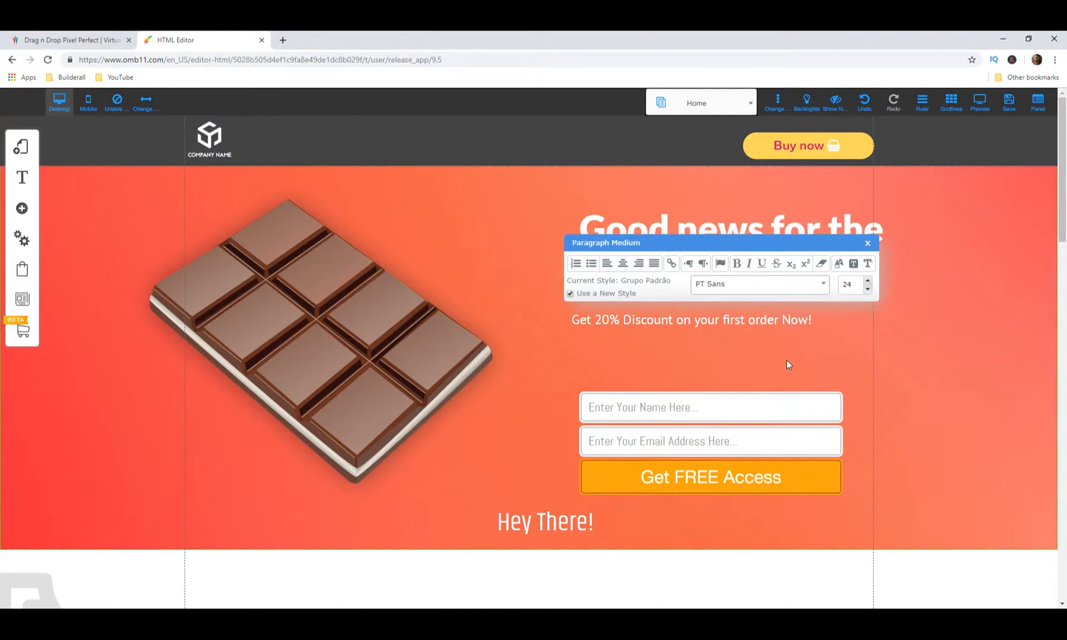
{"action": "left_click", "coordinate": [668, 358]}
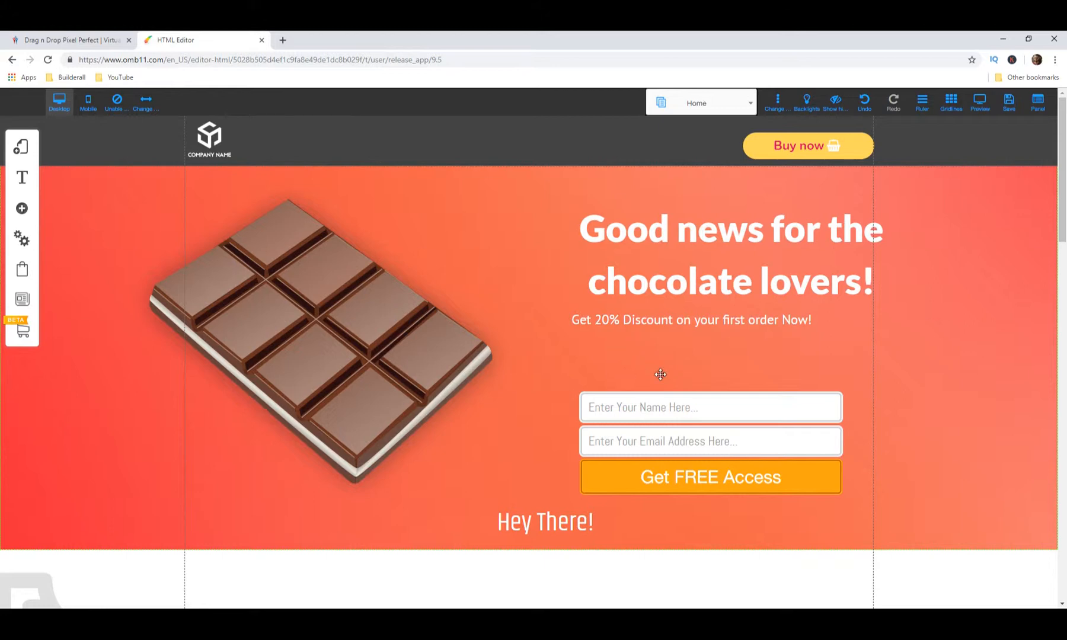
Add a Body S paragraph text element and place it directly above the optin form
{"action": "left_click", "coordinate": [27, 209]}
{"action": "left_click", "coordinate": [97, 201]}
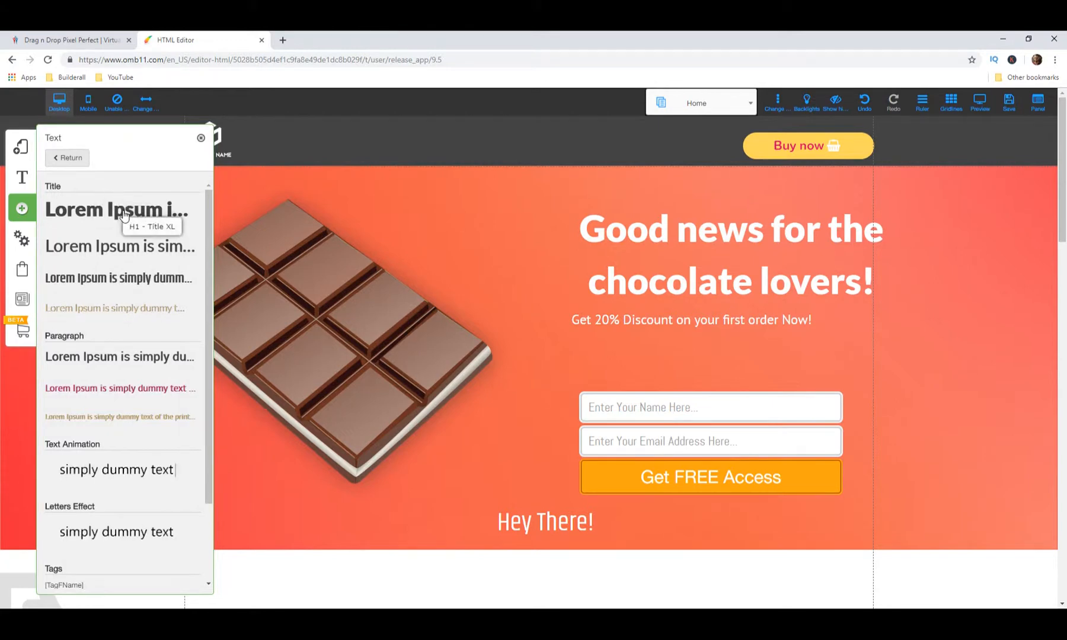
{"action": "left_click", "coordinate": [108, 417]}
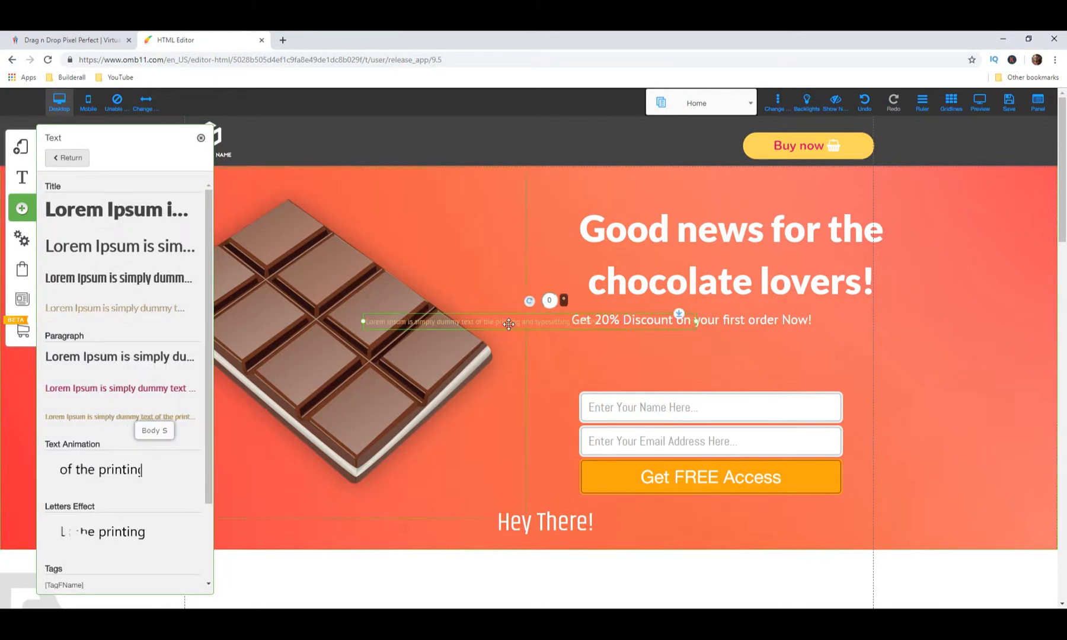
{"action": "left_click_drag", "start_coordinate": [509, 318], "coordinate": [687, 373]}
Replace the new paragraph's placeholder text with "Simply enter your name and email address below:"
{"action": "double_click", "coordinate": [778, 378]}
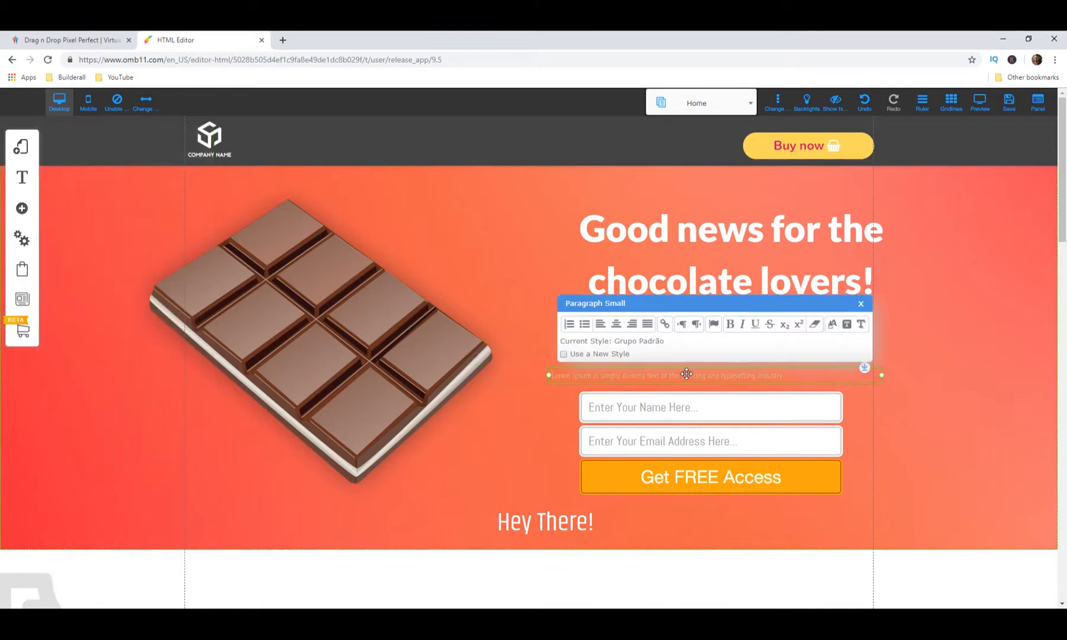
{"action": "left_click_drag", "start_coordinate": [778, 377], "coordinate": [492, 367]}
{"action": "key", "text": "BackSpace"}
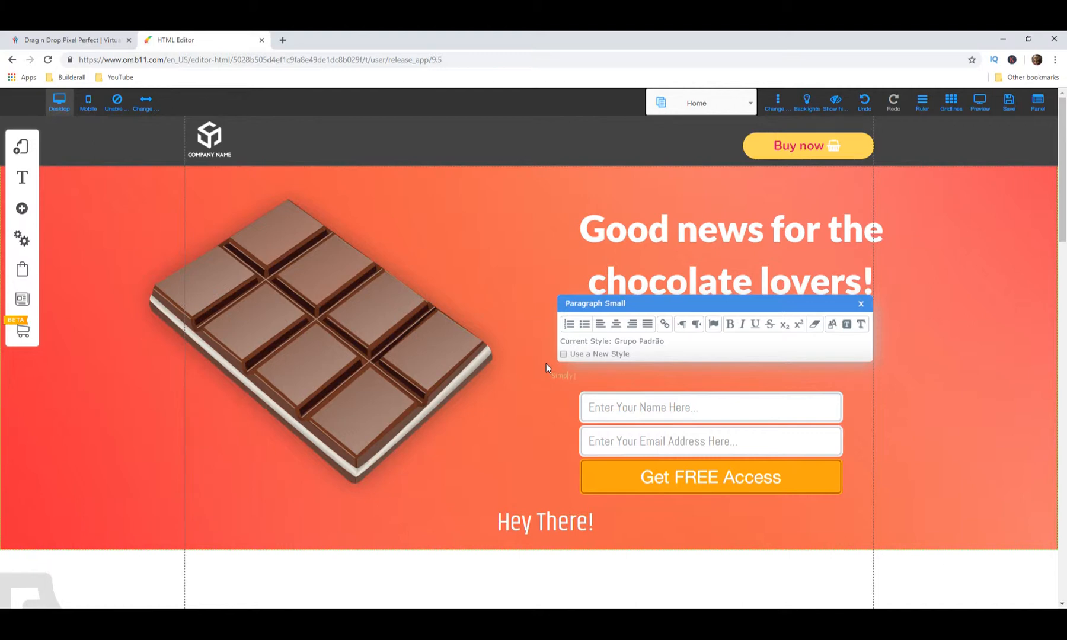
{"action": "type", "text": "Simply enter your name and email address below:"}
Change the color of the instruction line above the optin form to white
{"action": "left_click_drag", "start_coordinate": [706, 375], "coordinate": [529, 382]}
{"action": "left_click", "coordinate": [831, 324]}
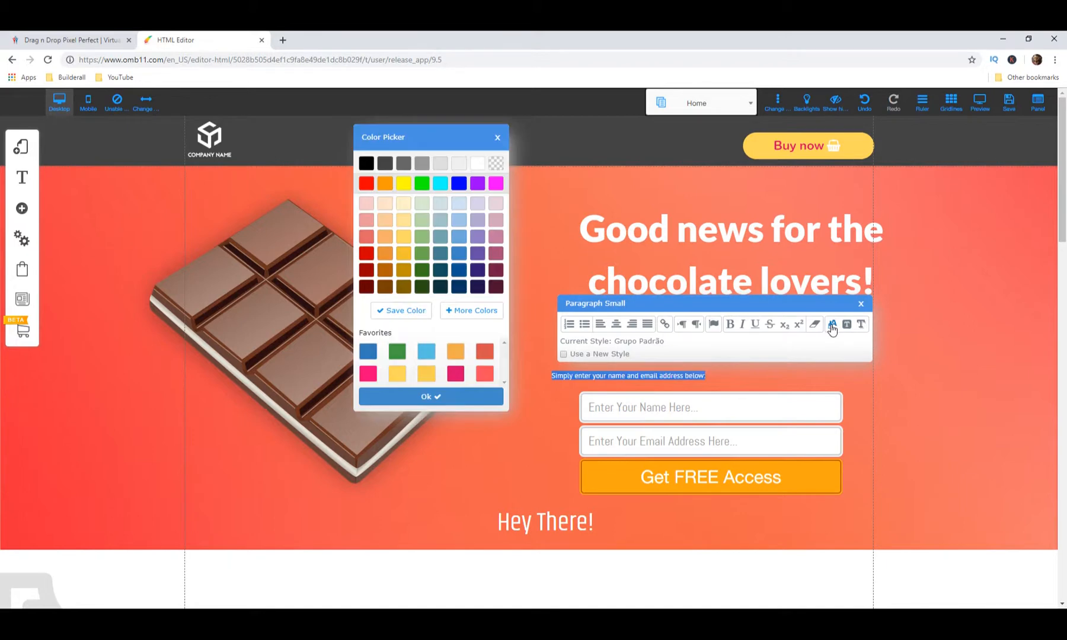
{"action": "left_click", "coordinate": [476, 166]}
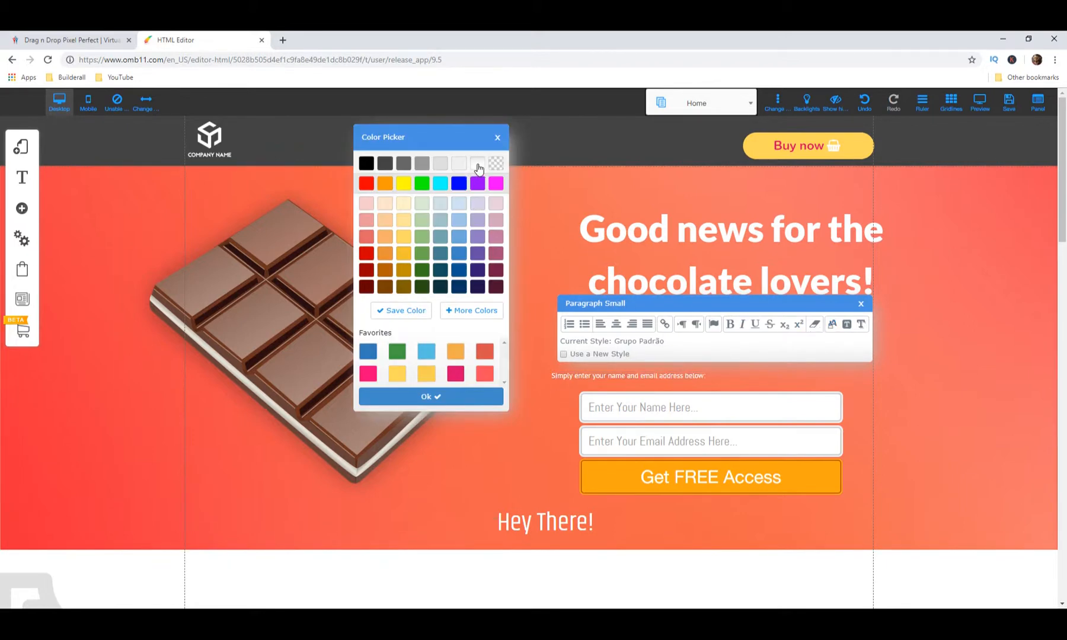
{"action": "left_click", "coordinate": [435, 397]}
Use a new style to enlarge the instruction line's font by two sizes, and align the line with the optin form's left edge
{"action": "left_click_drag", "start_coordinate": [706, 376], "coordinate": [544, 377]}
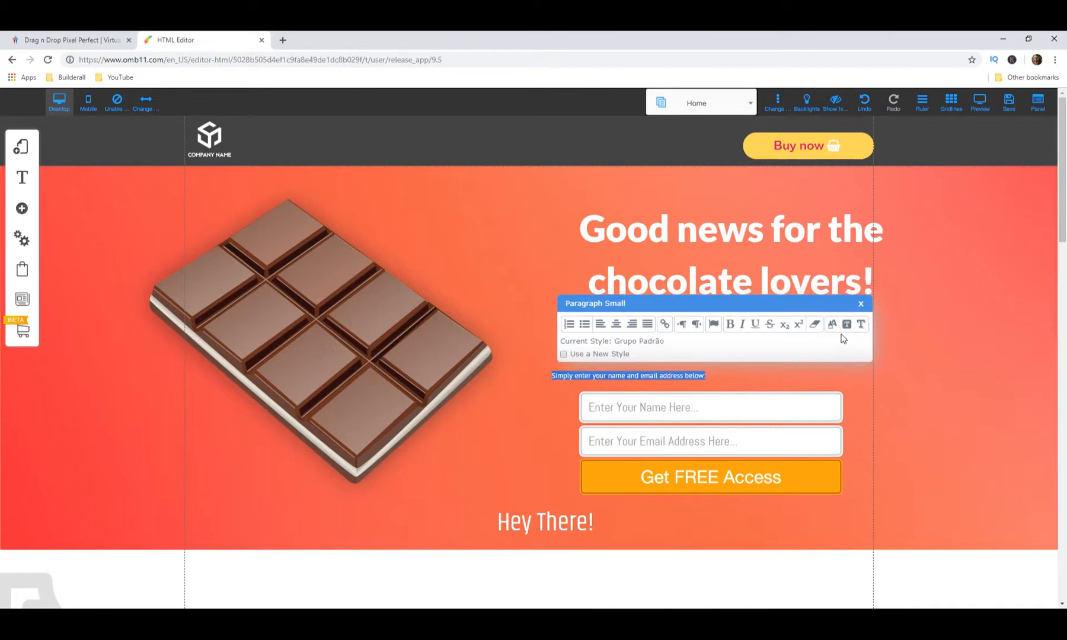
{"action": "left_click", "coordinate": [563, 354]}
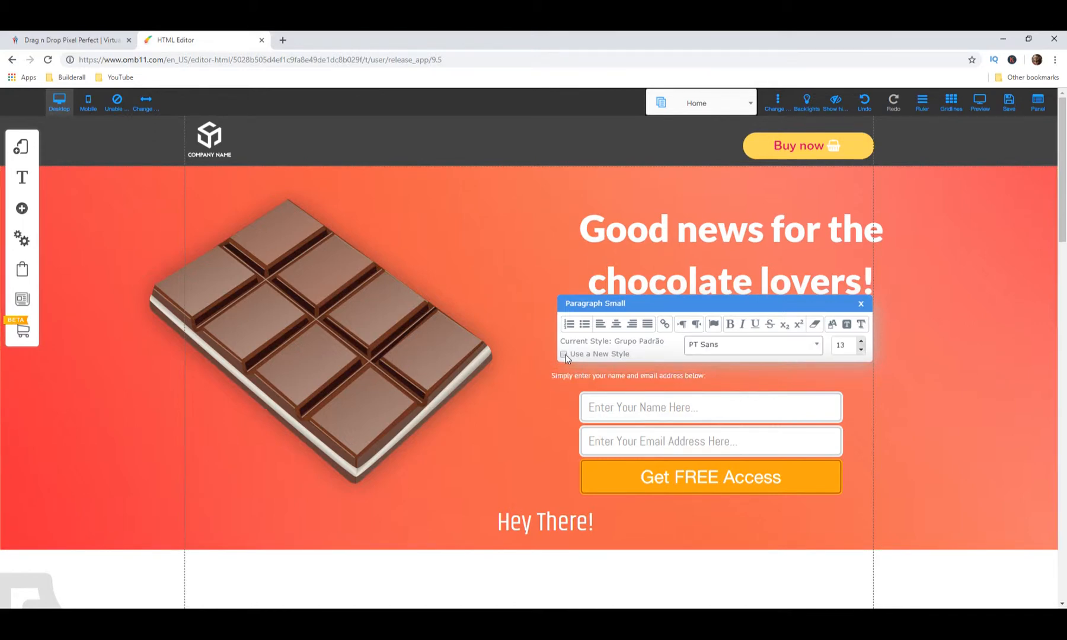
{"action": "left_click", "coordinate": [861, 342]}
{"action": "left_click", "coordinate": [861, 342]}
{"action": "left_click", "coordinate": [553, 375]}
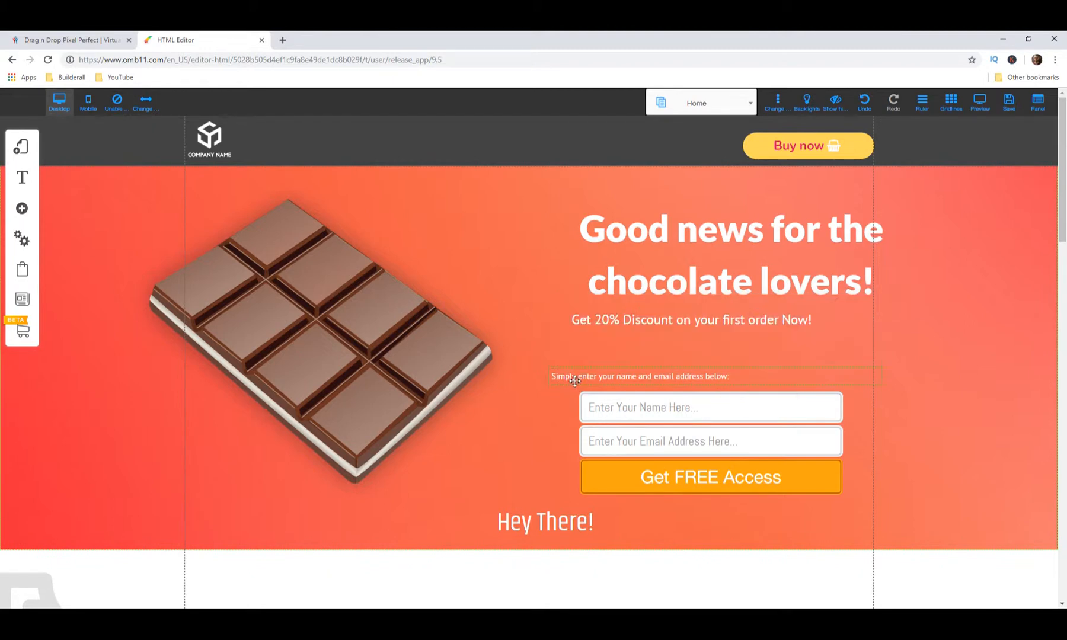
{"action": "left_click_drag", "start_coordinate": [552, 376], "coordinate": [605, 379]}
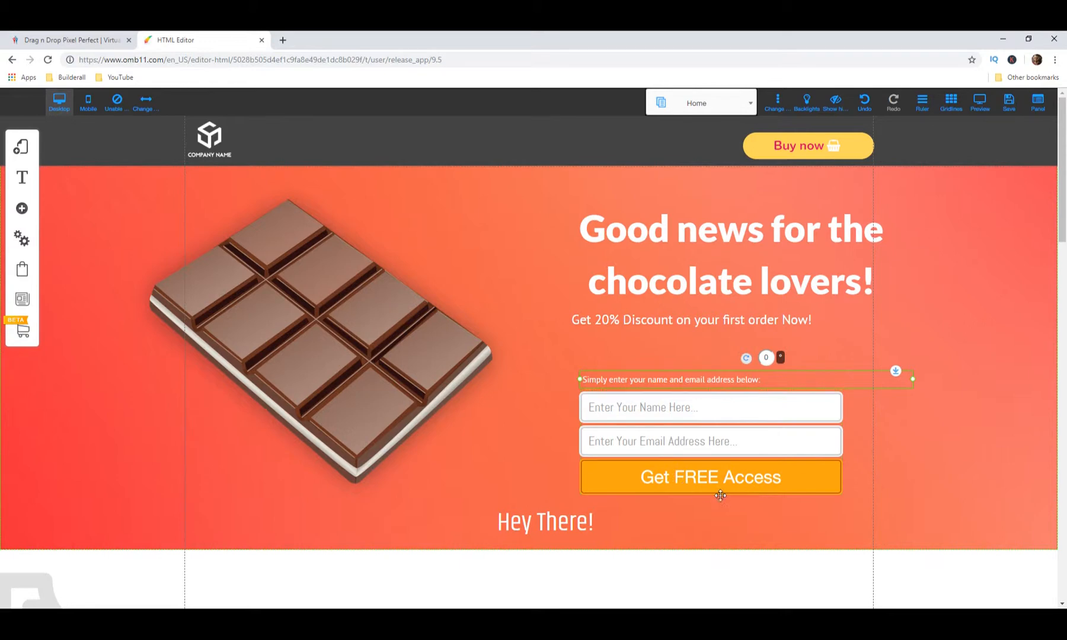
Change the optin form's button text to "Get My Discount!"
{"action": "right_click", "coordinate": [700, 479]}
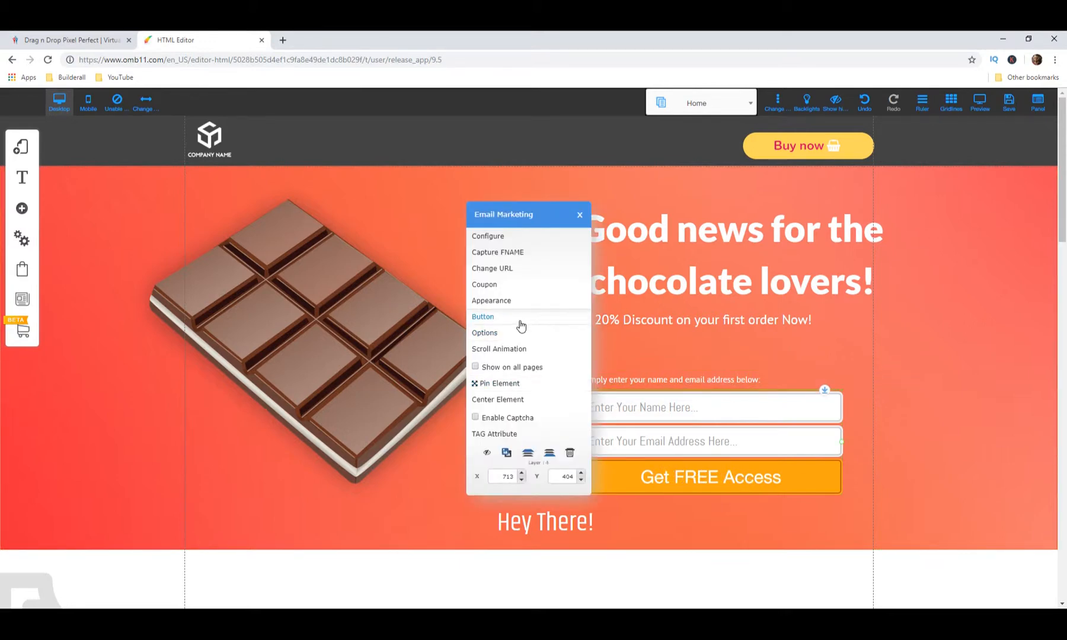
{"action": "left_click", "coordinate": [520, 320]}
{"action": "triple_click", "coordinate": [500, 231]}
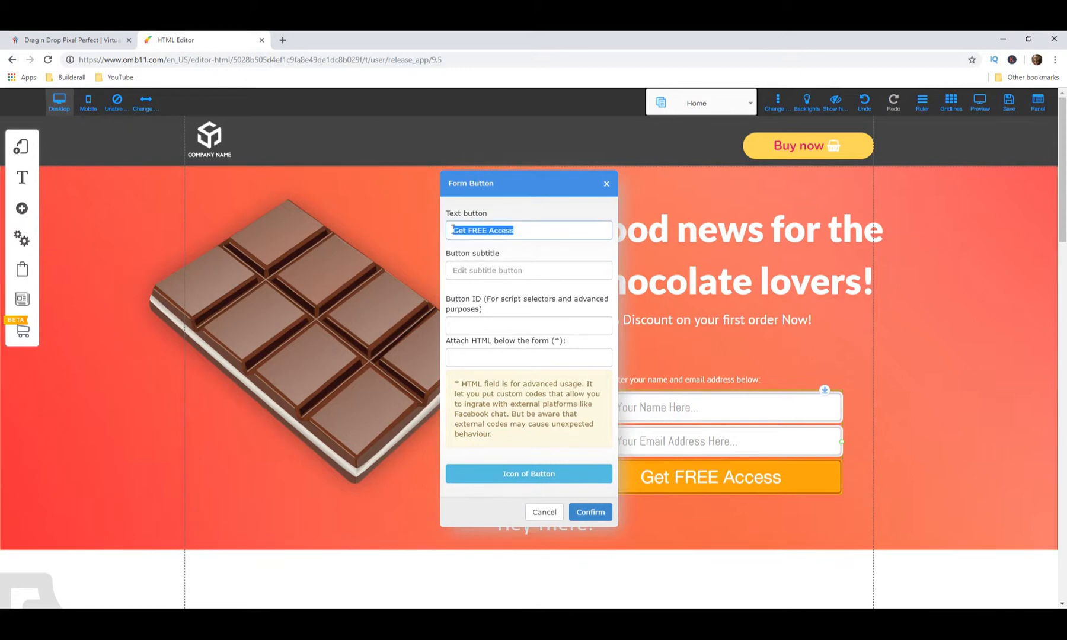
{"action": "type", "text": "Get "}
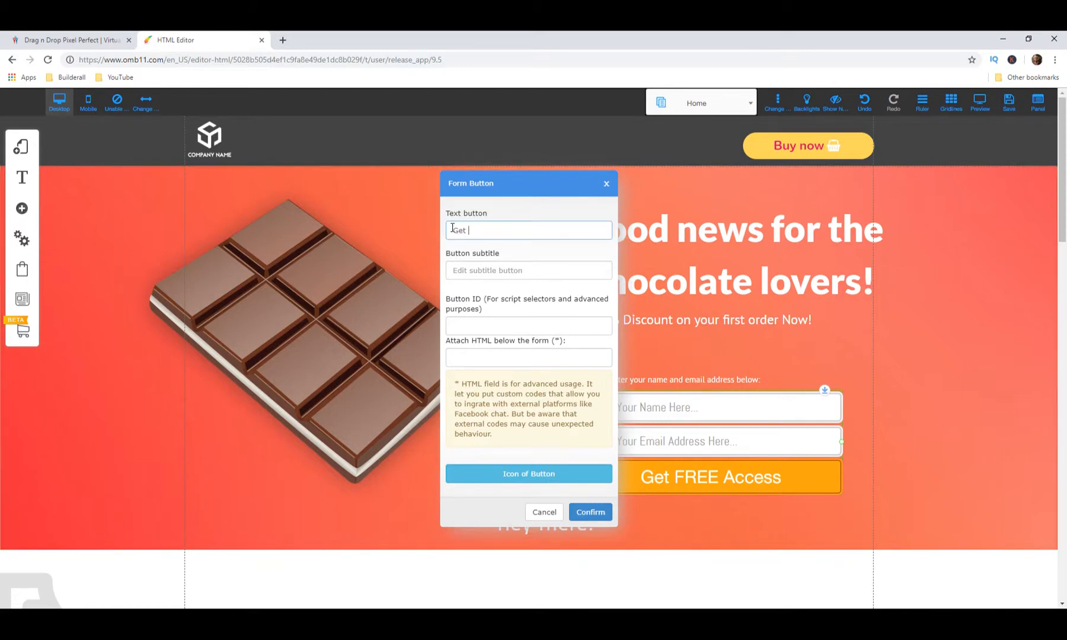
{"action": "type", "text": "My Discount!"}
{"action": "left_click", "coordinate": [590, 512]}
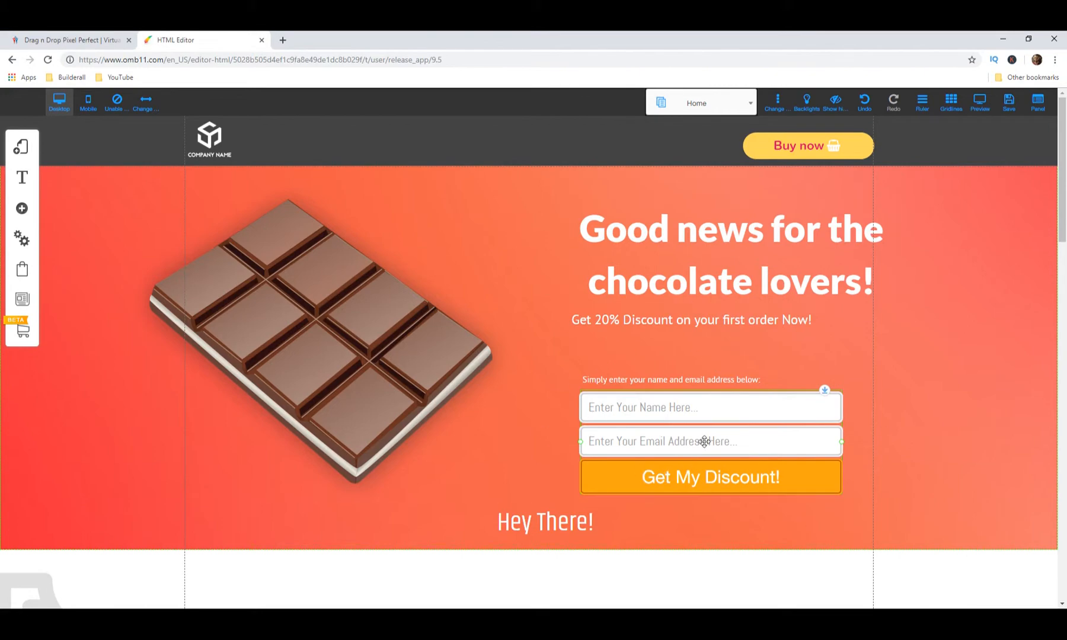
Look through the remaining page sections down to the closing chocolate banner and footer
{"action": "scroll", "coordinate": [705, 437], "scroll_direction": "down", "scroll_amount": 5}
{"action": "scroll", "coordinate": [707, 425], "scroll_direction": "down", "scroll_amount": 15}
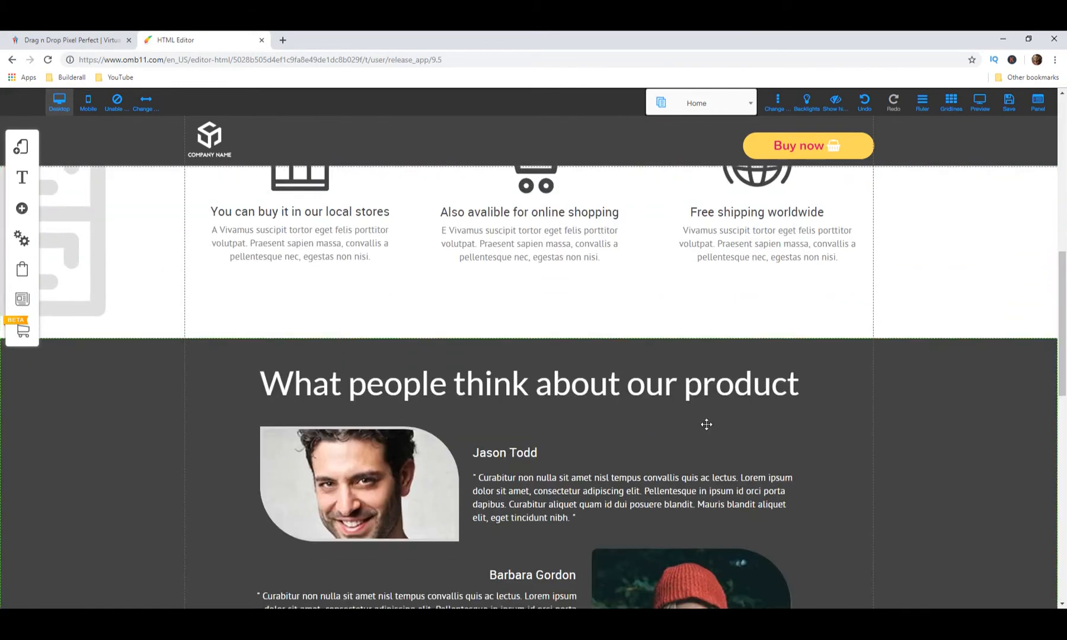
{"action": "scroll", "coordinate": [701, 422], "scroll_direction": "down", "scroll_amount": 3}
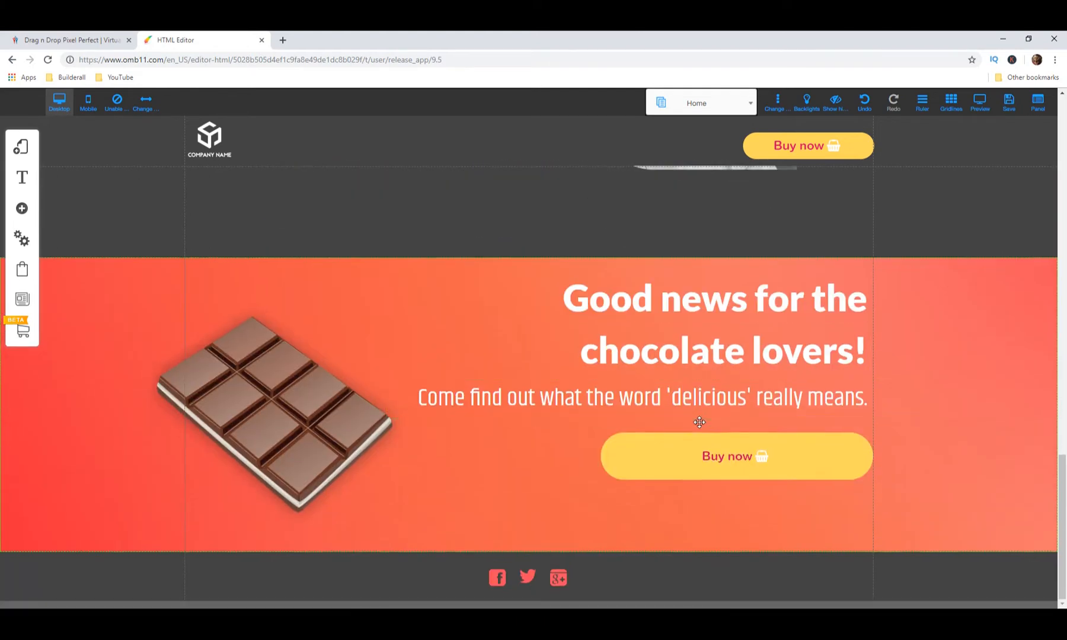